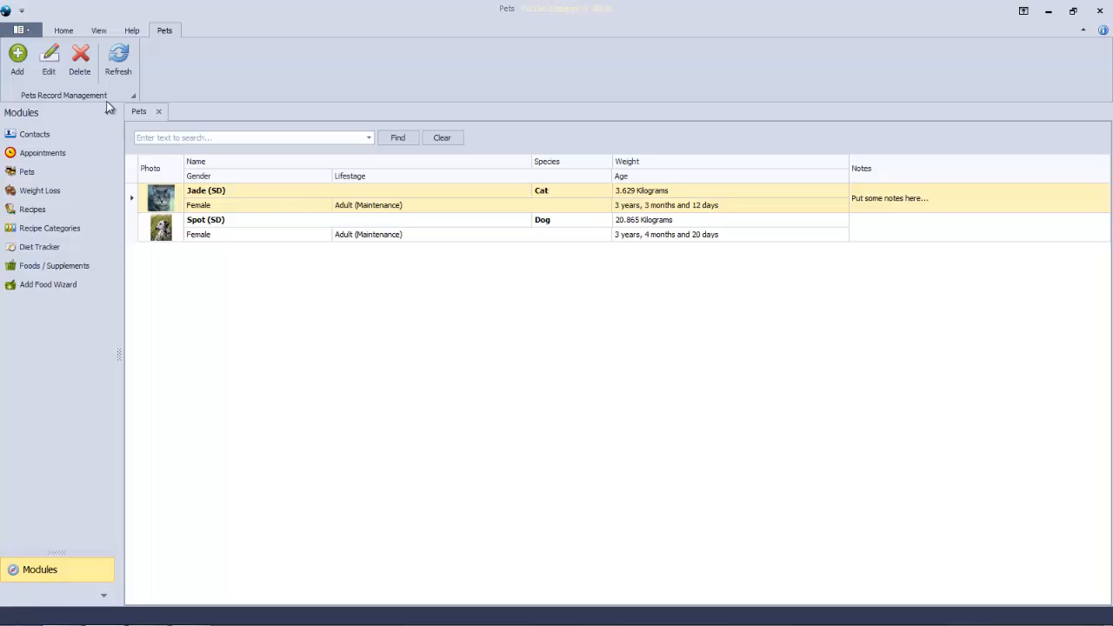
Start a new pet record with species Dog, call name Cujo and gender Male
{"action": "left_click", "coordinate": [17, 59]}
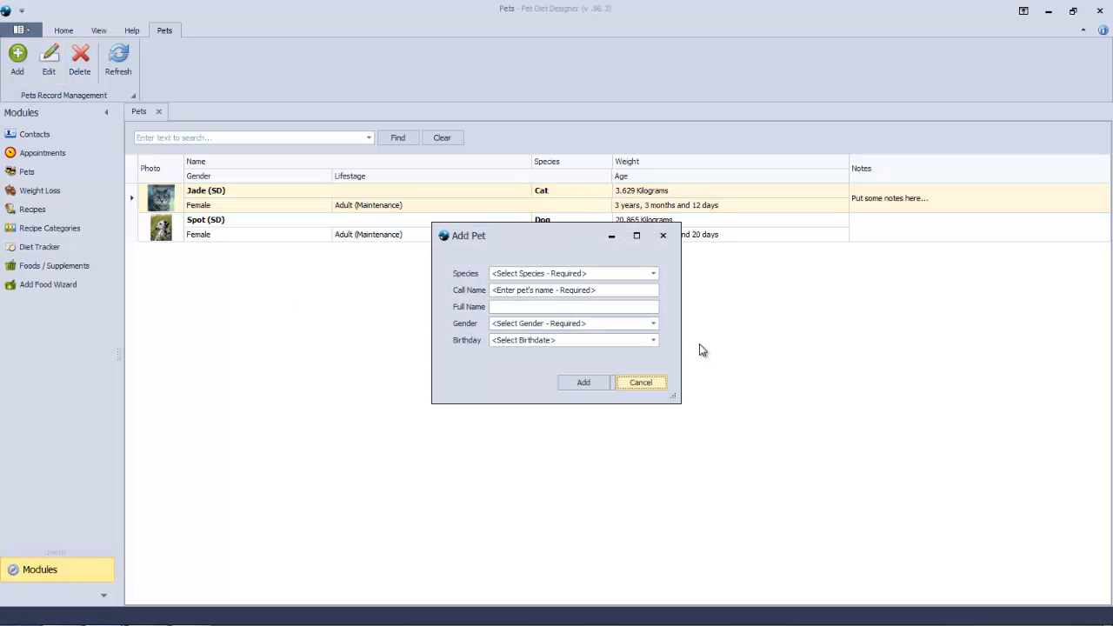
{"action": "left_click", "coordinate": [652, 274]}
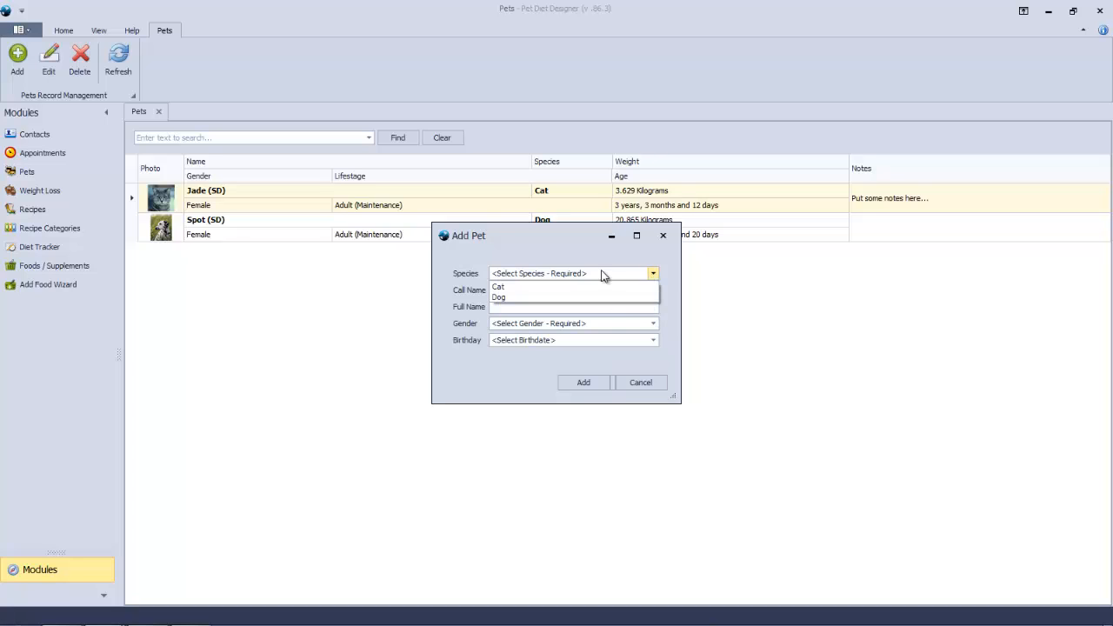
{"action": "left_click", "coordinate": [500, 297]}
{"action": "left_click", "coordinate": [556, 290]}
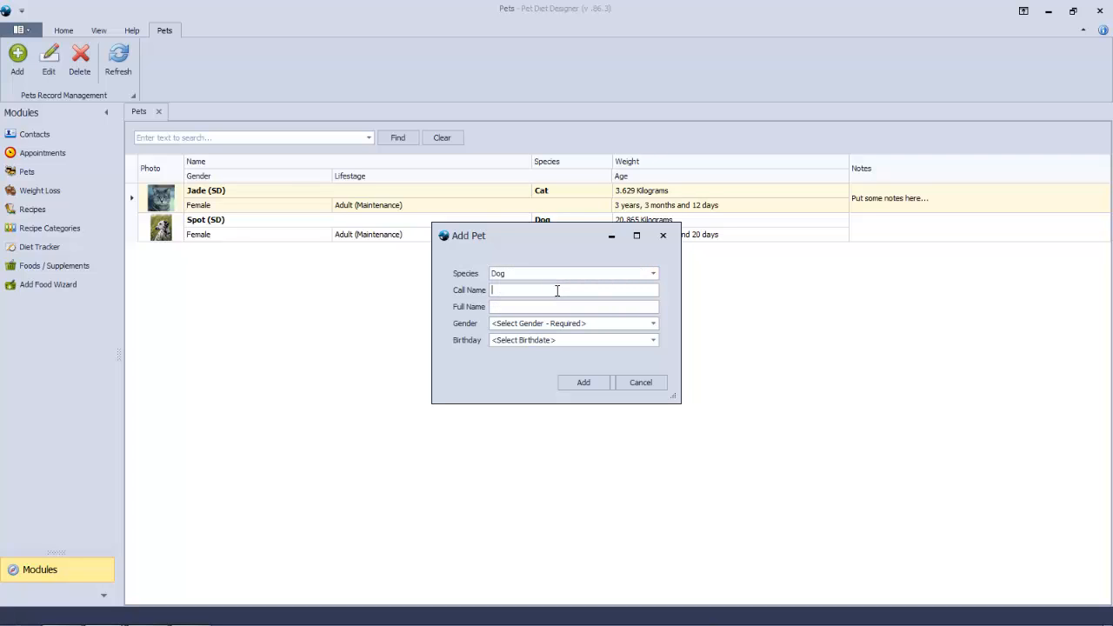
{"action": "type", "text": "Cujo"}
{"action": "left_click", "coordinate": [653, 324]}
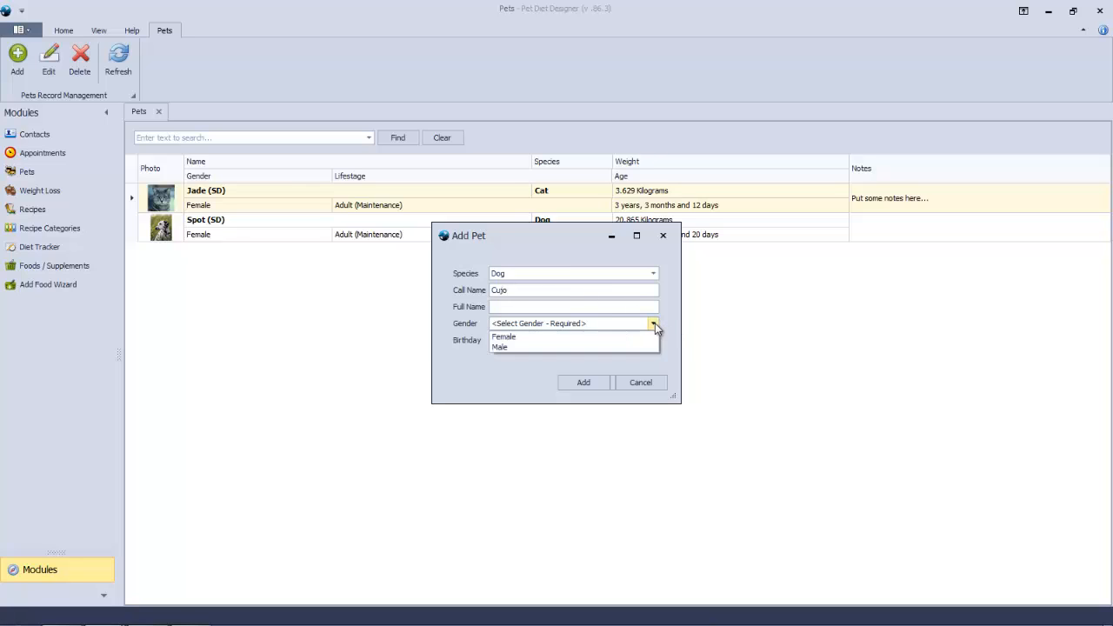
{"action": "left_click", "coordinate": [590, 347]}
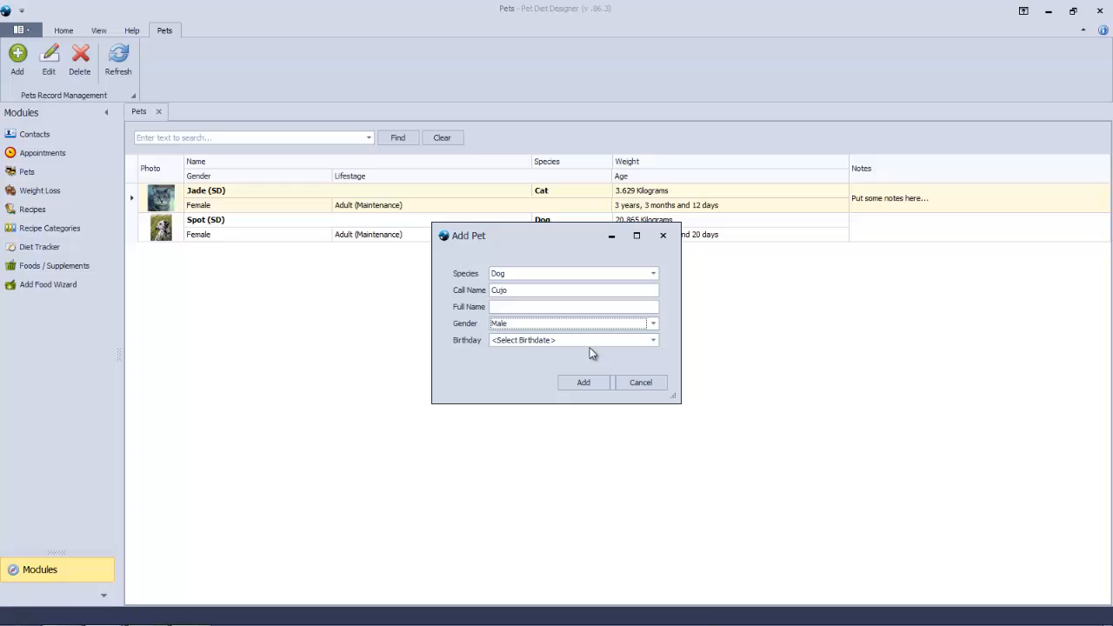
Choose Cujo's birthdate and add the new pet to the pets list
{"action": "left_click", "coordinate": [653, 340]}
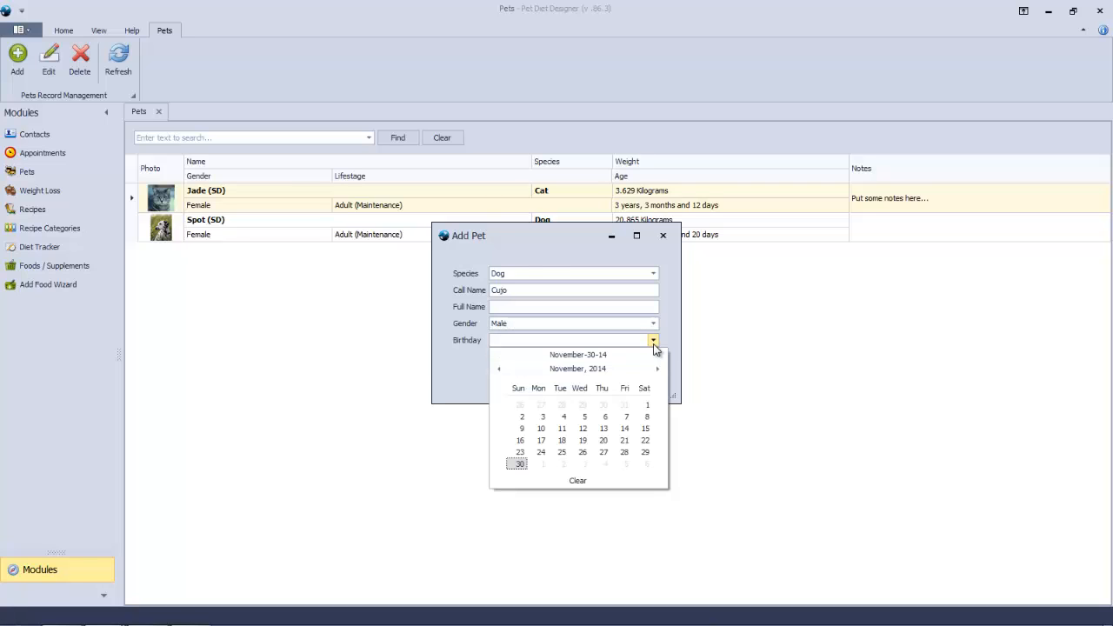
{"action": "left_click", "coordinate": [585, 372]}
{"action": "left_click", "coordinate": [578, 369]}
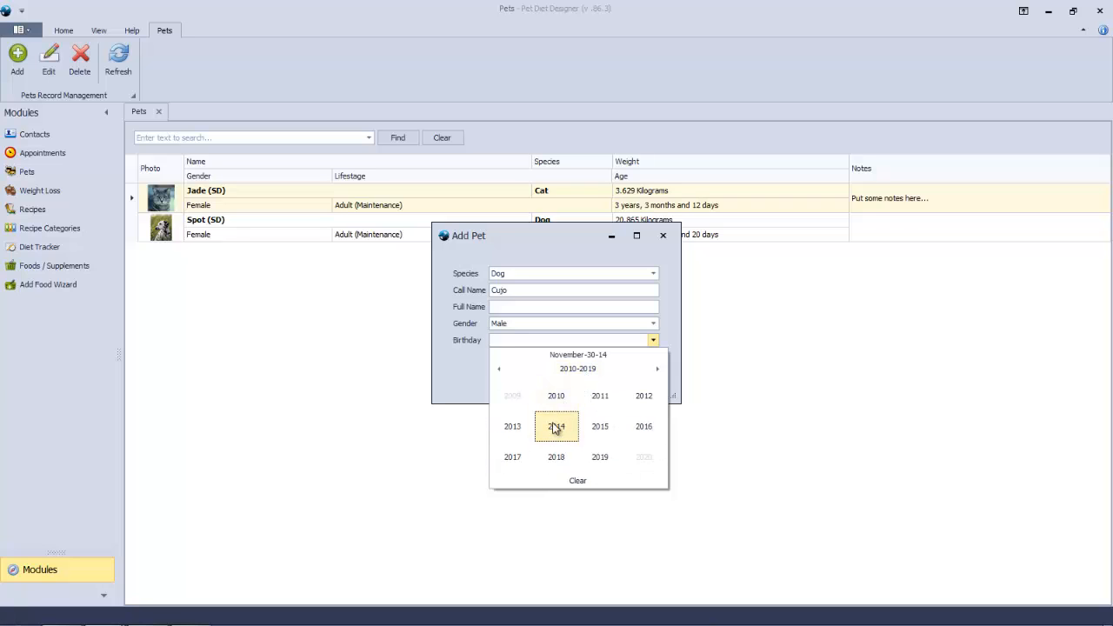
{"action": "left_click", "coordinate": [557, 397]}
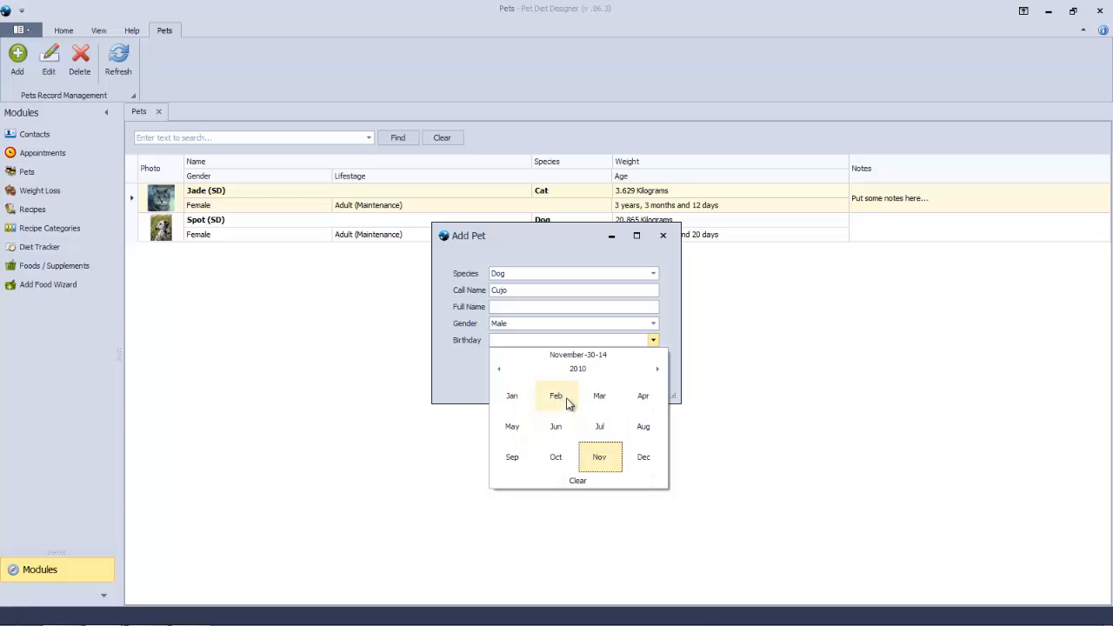
{"action": "left_click", "coordinate": [597, 402]}
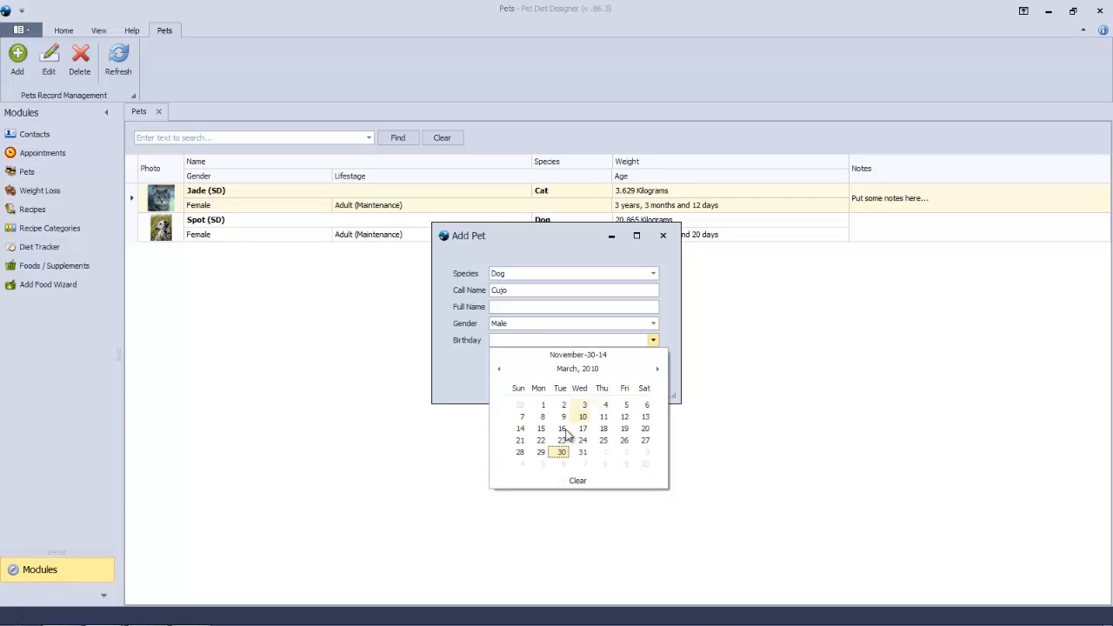
{"action": "left_click", "coordinate": [520, 441]}
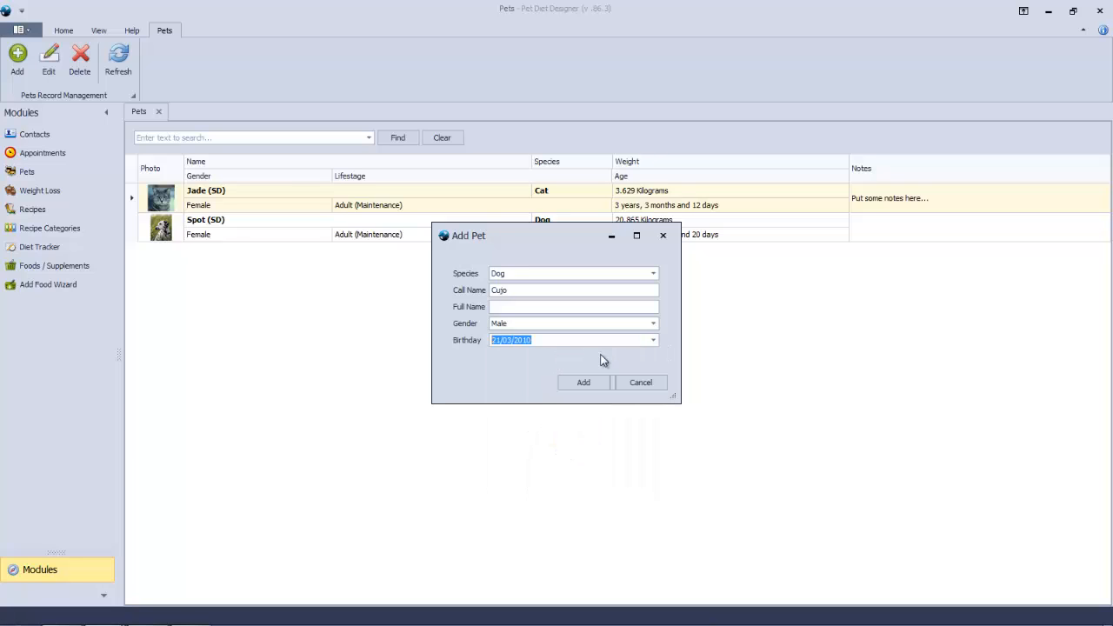
{"action": "left_click", "coordinate": [630, 324]}
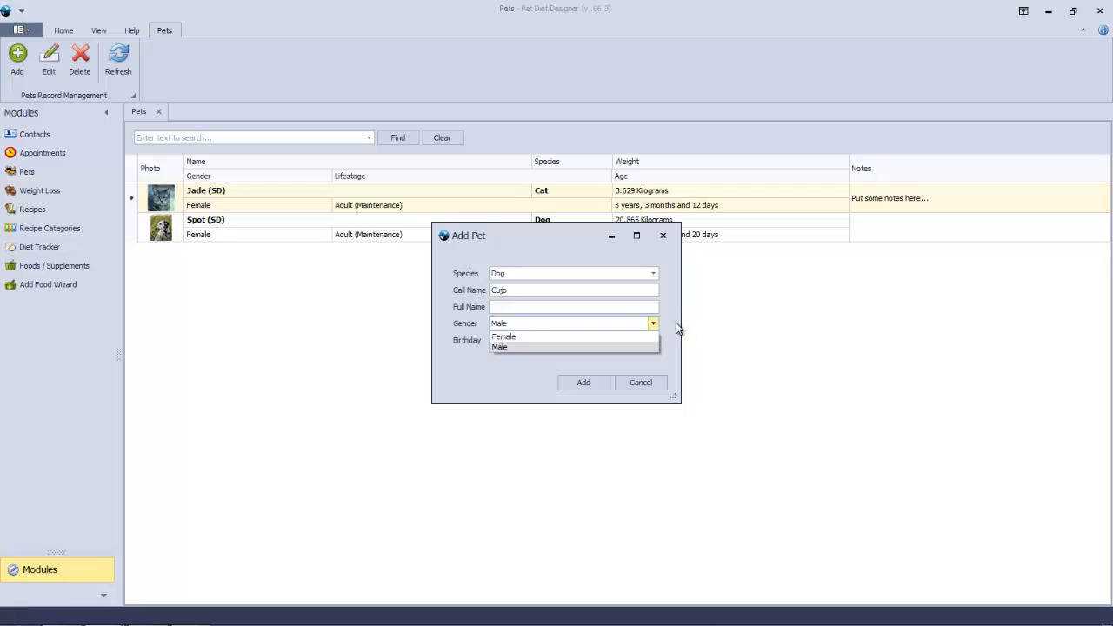
{"action": "left_click", "coordinate": [672, 322]}
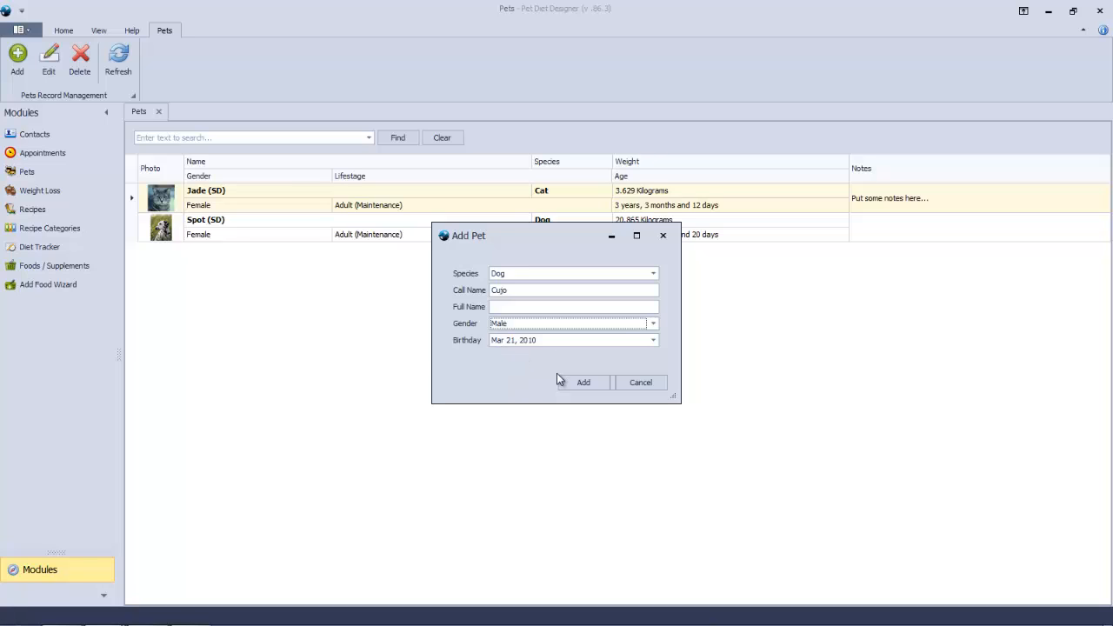
{"action": "left_click", "coordinate": [580, 380]}
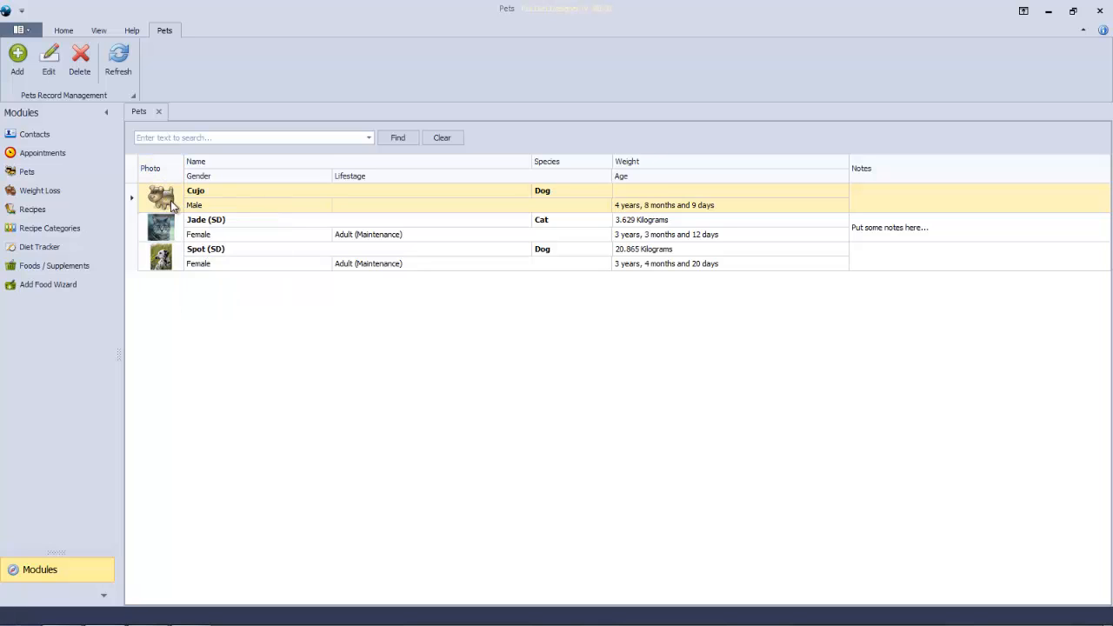
Open Cujo's record for editing and start a new physiology lifestage entry with the start date November 30, 2014
{"action": "mouse_move", "coordinate": [164, 206]}
{"action": "left_click", "coordinate": [50, 68]}
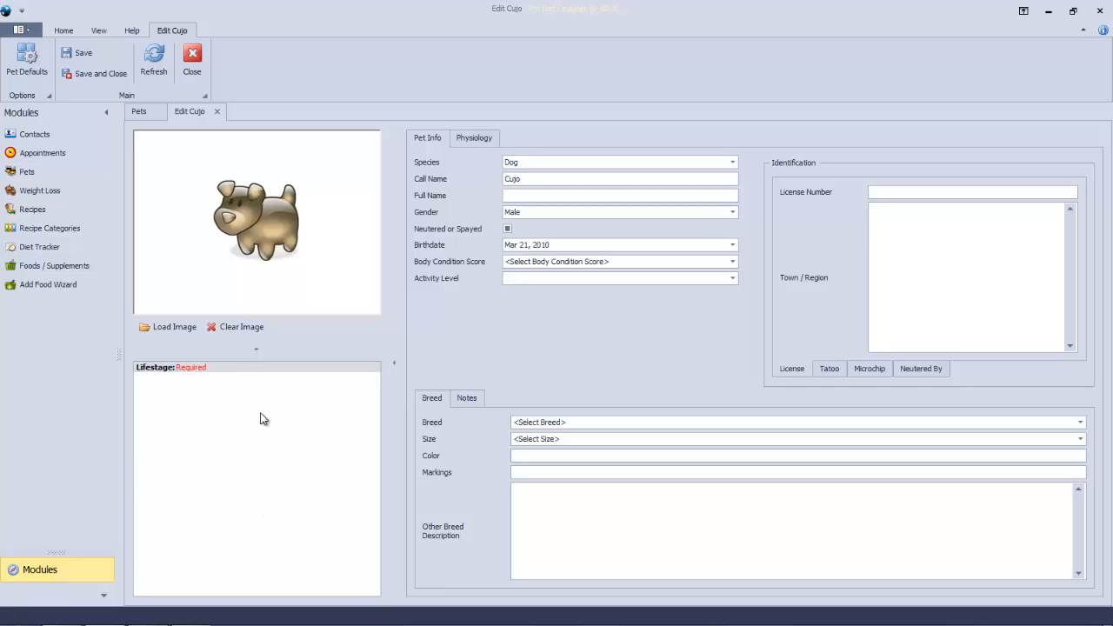
{"action": "left_click", "coordinate": [469, 139]}
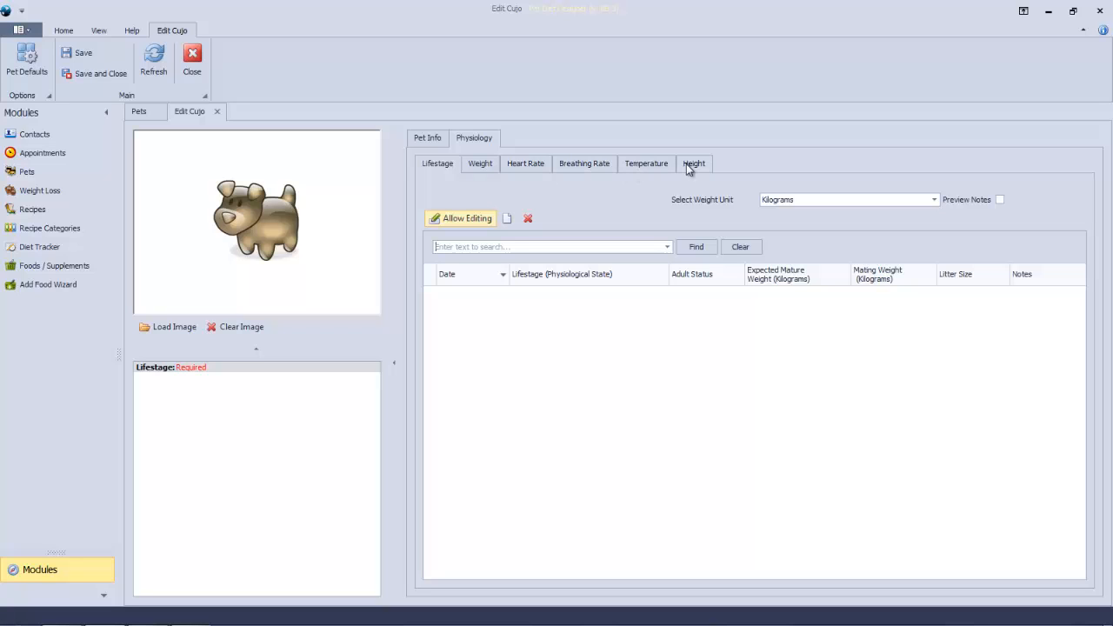
{"action": "left_click", "coordinate": [507, 219]}
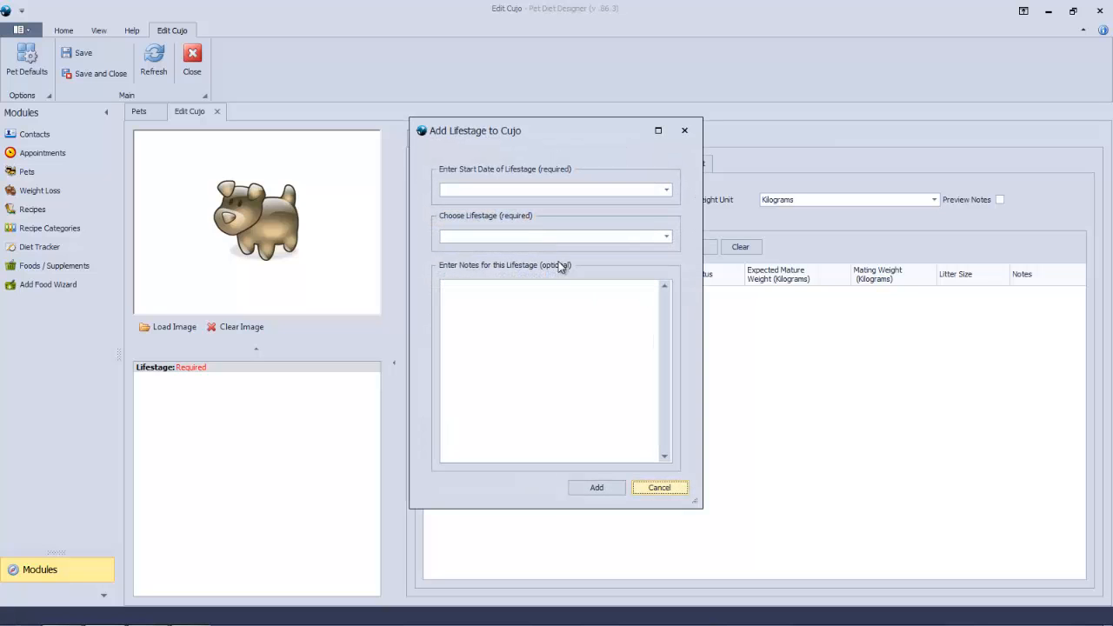
{"action": "left_click", "coordinate": [666, 190]}
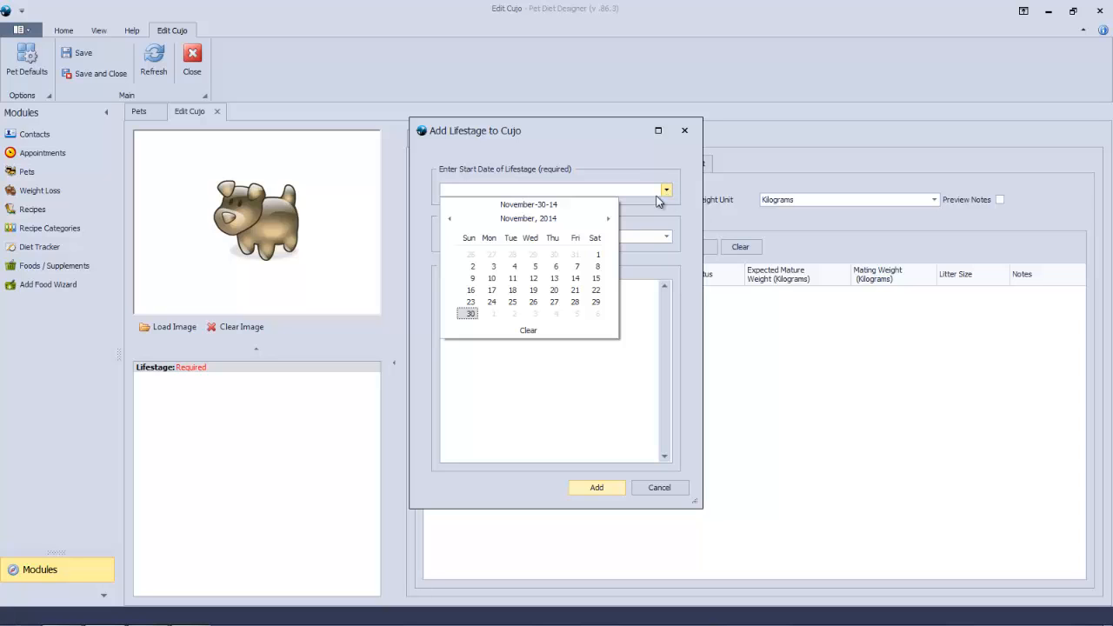
{"action": "left_click", "coordinate": [470, 314]}
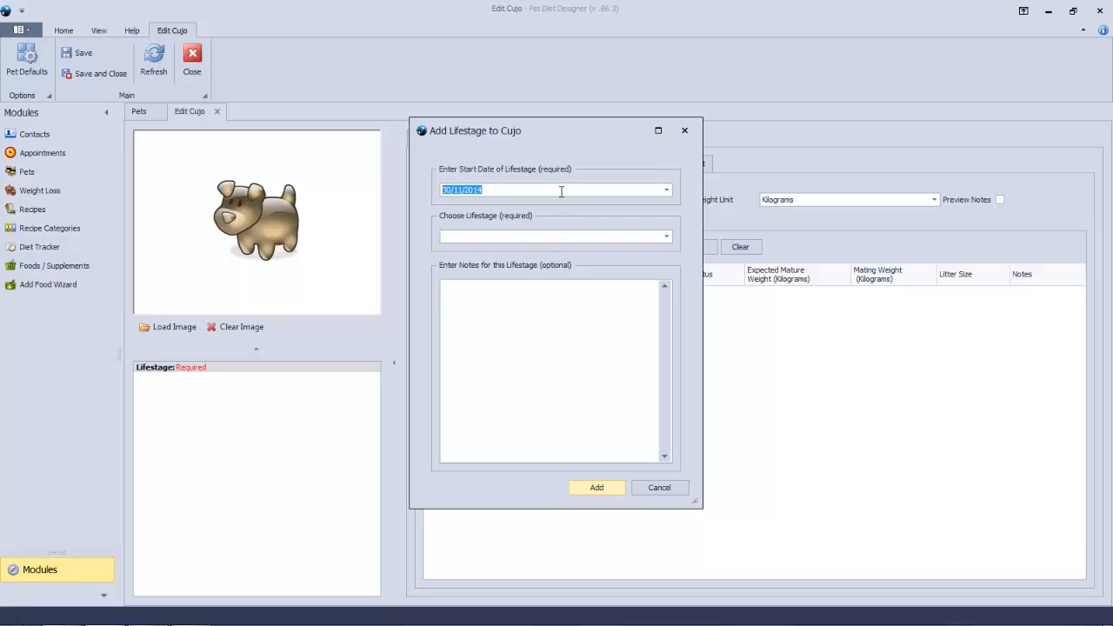
{"action": "left_click", "coordinate": [513, 189]}
Set the lifestage to Adult (Maintenance) with adult status Adult, enter the note "First life stage record" and add the entry
{"action": "left_click", "coordinate": [666, 237]}
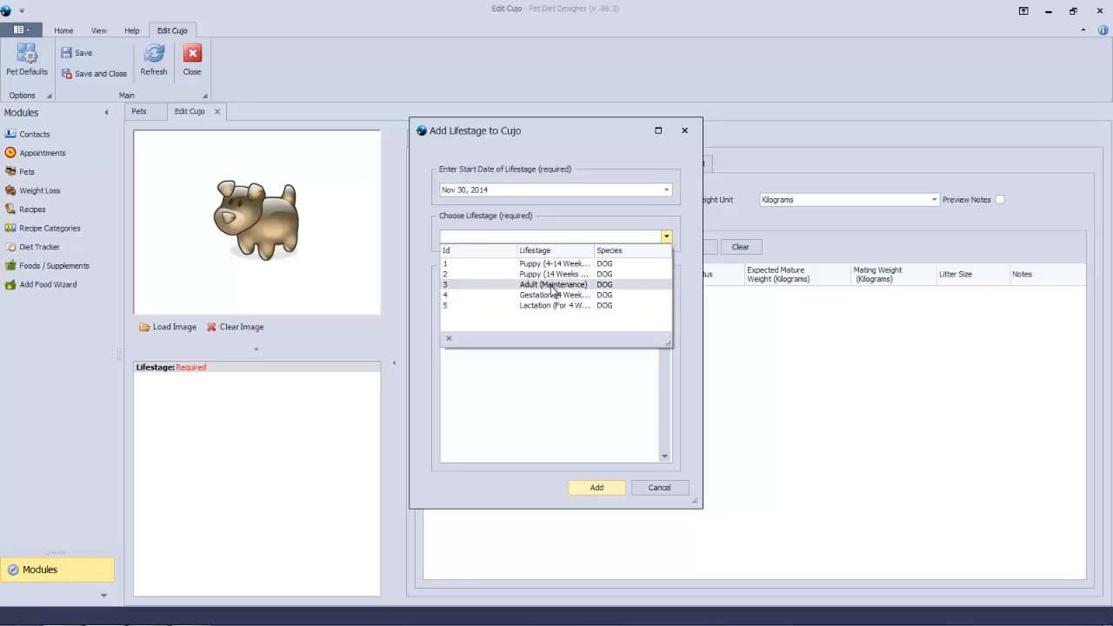
{"action": "left_click_drag", "start_coordinate": [519, 250], "coordinate": [474, 246]}
{"action": "left_click_drag", "start_coordinate": [570, 251], "coordinate": [645, 253]}
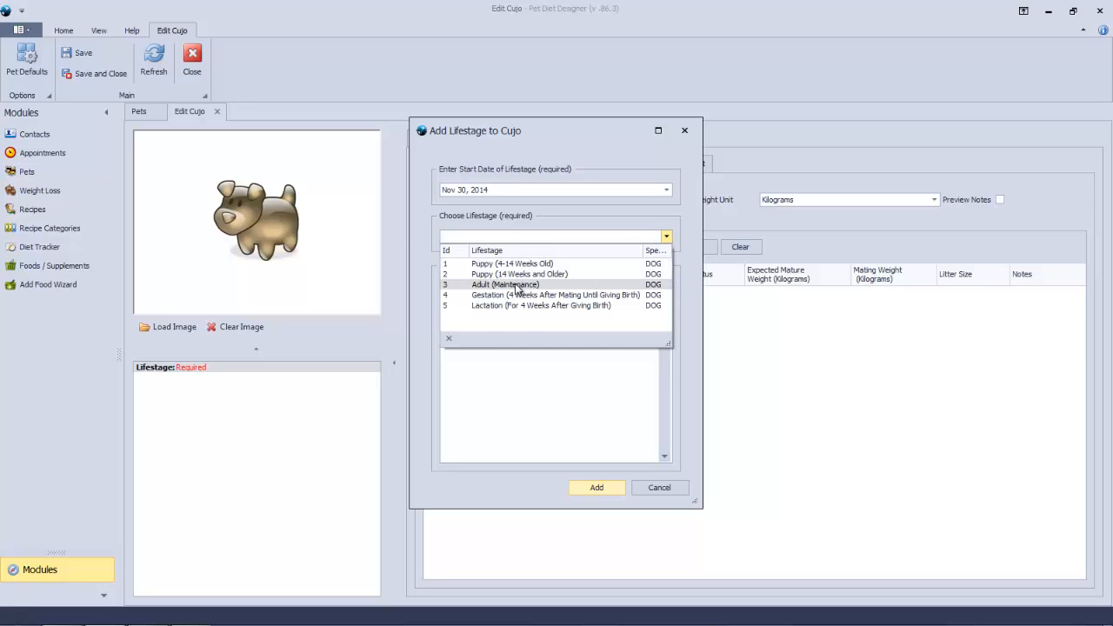
{"action": "left_click", "coordinate": [518, 284]}
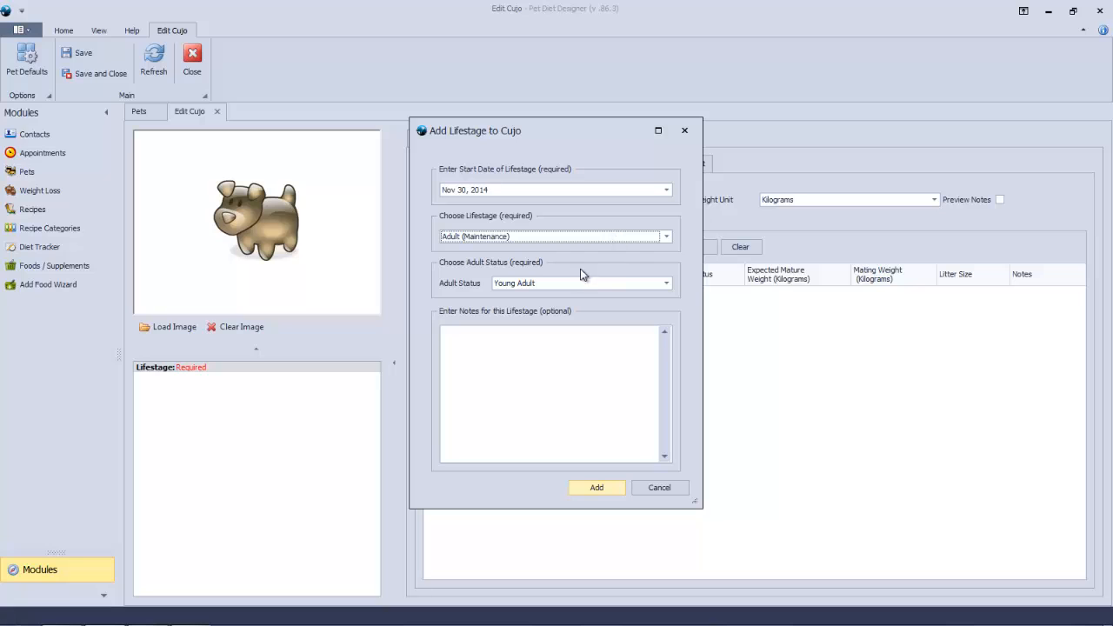
{"action": "left_click", "coordinate": [667, 286]}
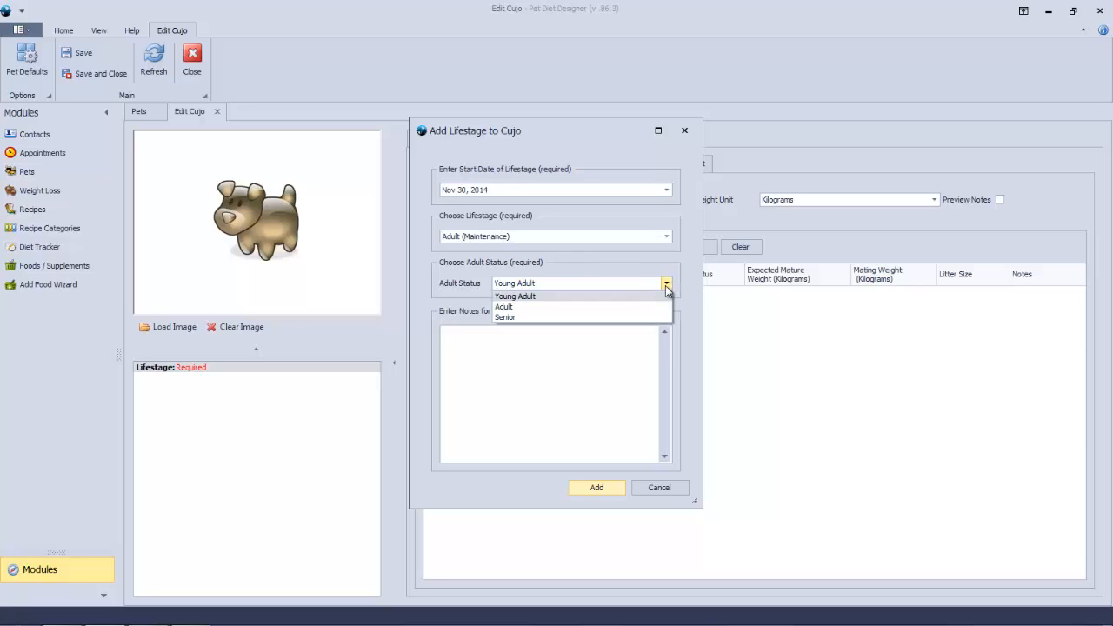
{"action": "left_click", "coordinate": [623, 306]}
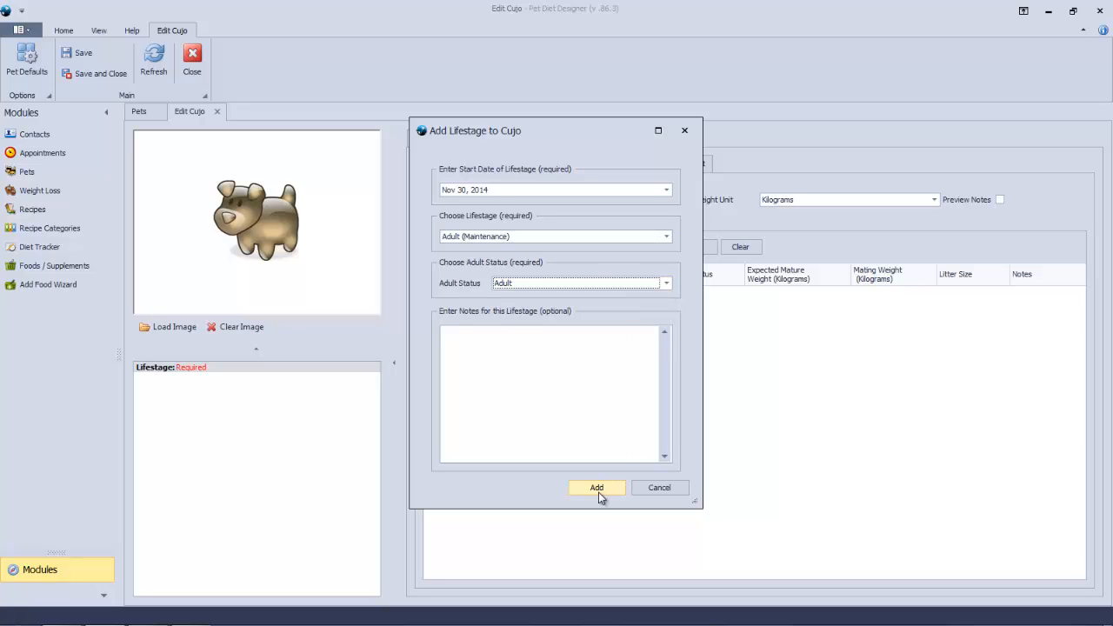
{"action": "left_click", "coordinate": [490, 341]}
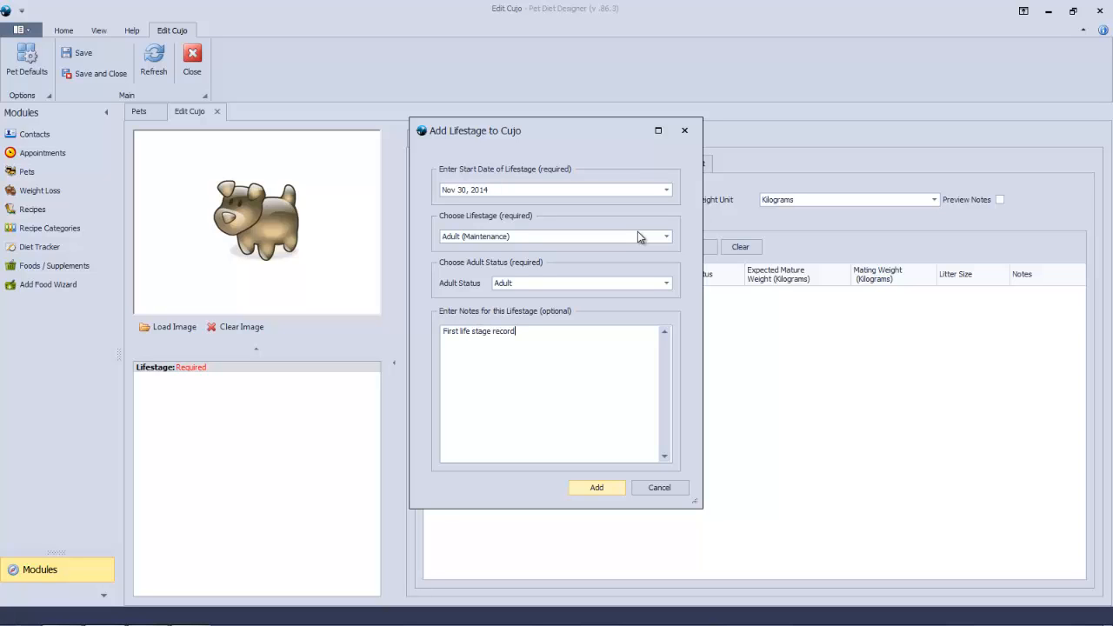
{"action": "left_click", "coordinate": [597, 488]}
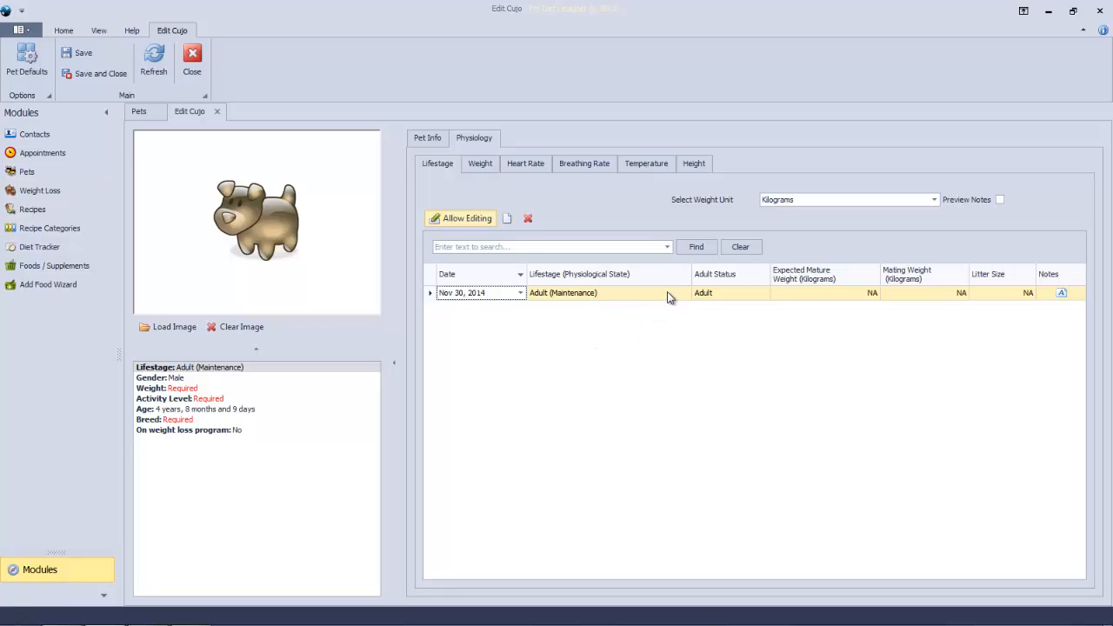
Switch the weight unit to Pounds and add a weight of 75 pounds for Cujo dated November 30, 2014
{"action": "left_click", "coordinate": [714, 248]}
{"action": "left_click", "coordinate": [485, 165]}
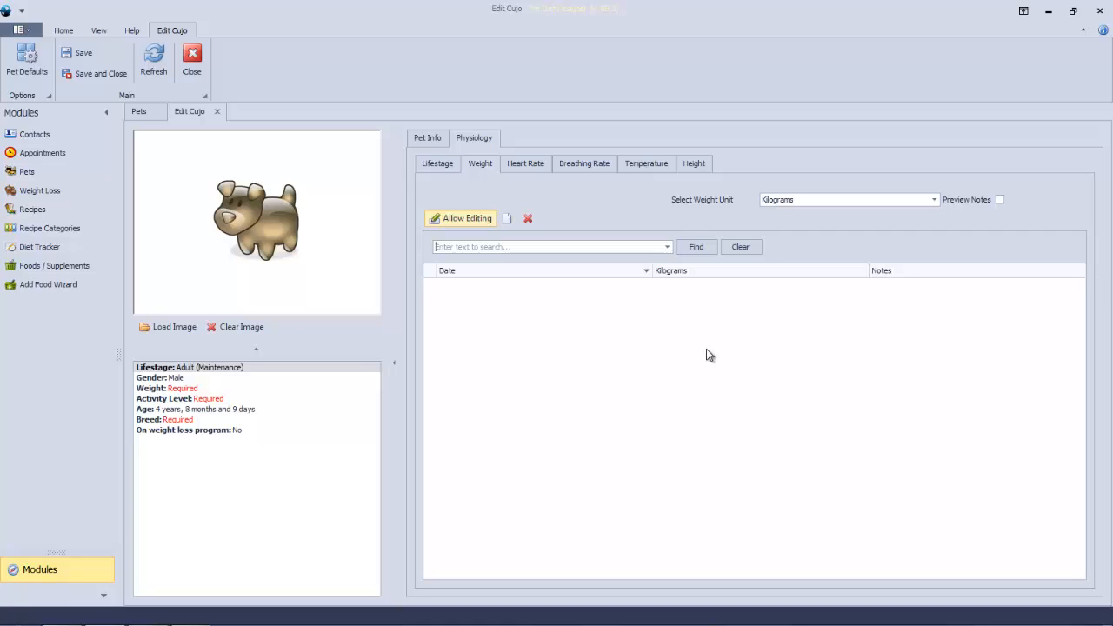
{"action": "left_click", "coordinate": [934, 200]}
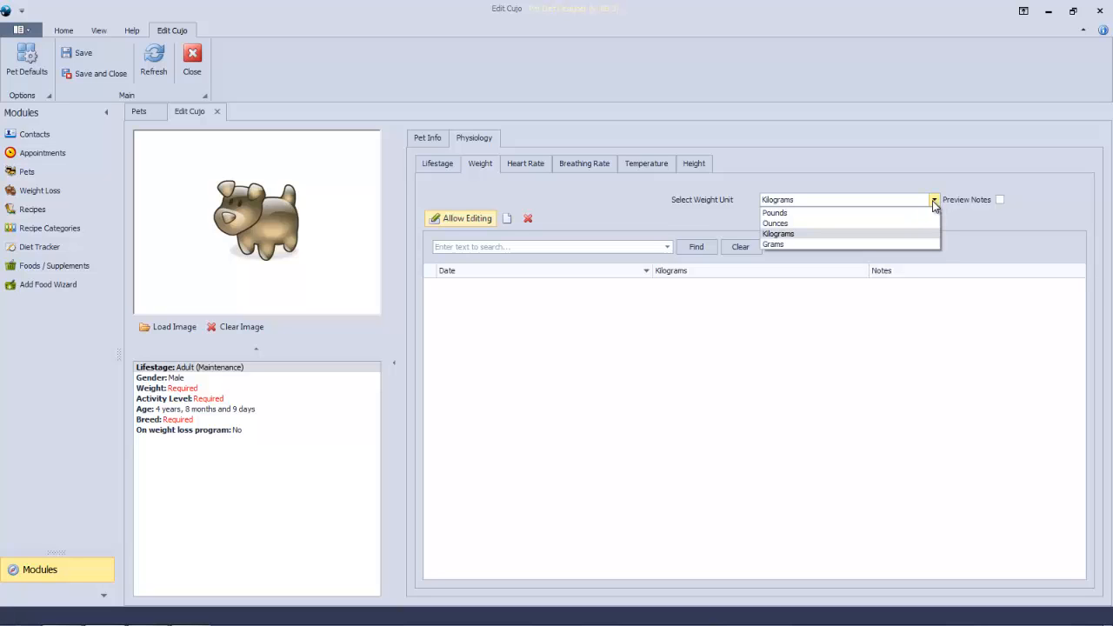
{"action": "left_click", "coordinate": [793, 213]}
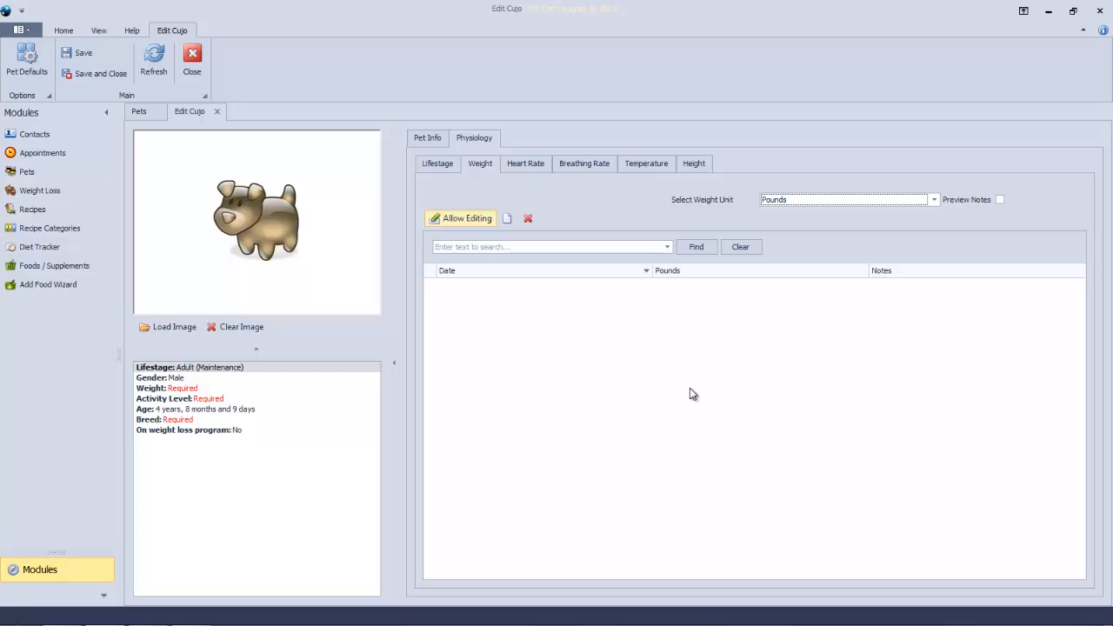
{"action": "left_click", "coordinate": [507, 218]}
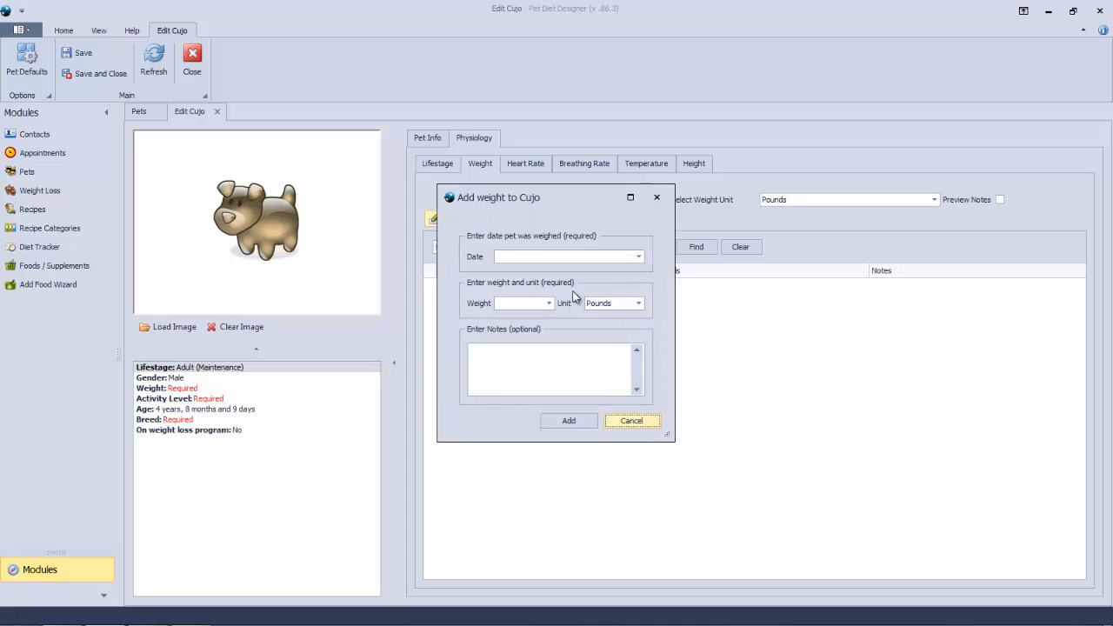
{"action": "left_click", "coordinate": [638, 256]}
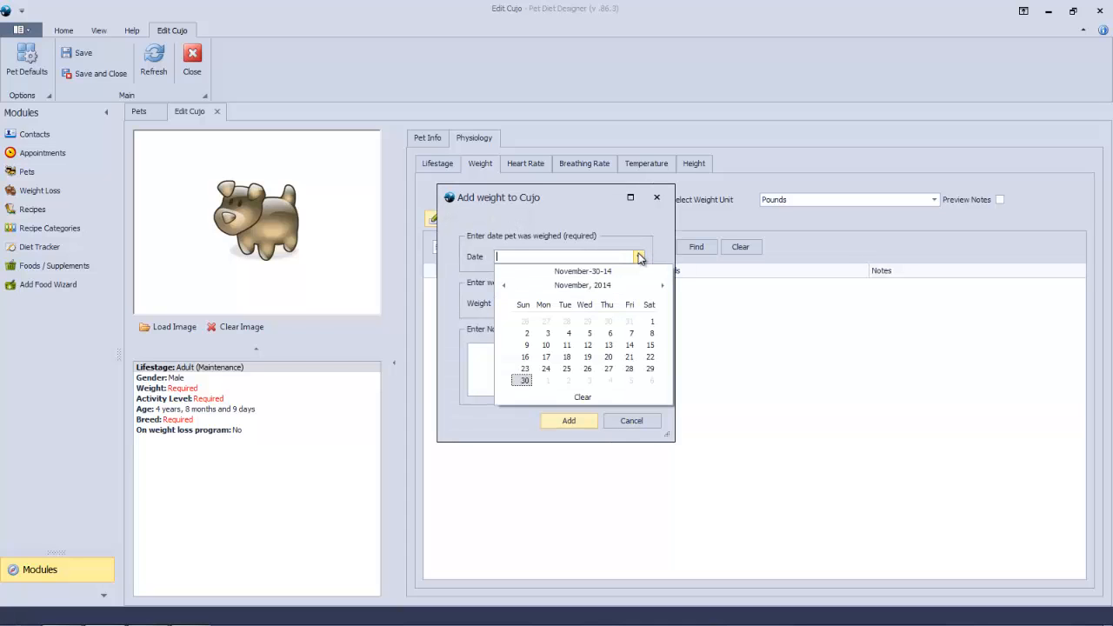
{"action": "left_click", "coordinate": [523, 381]}
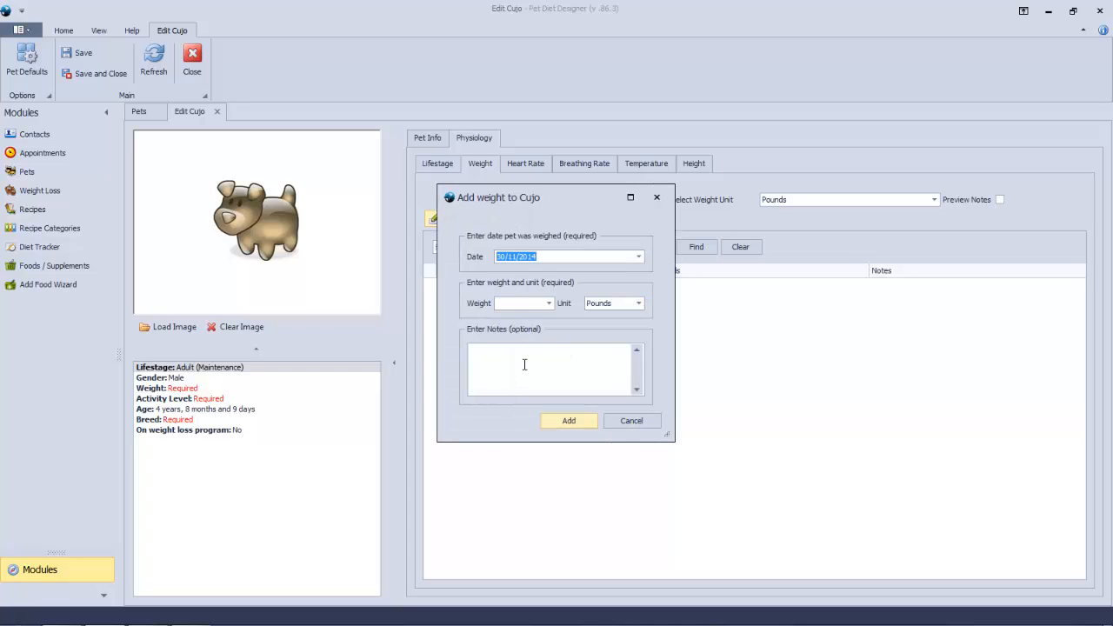
{"action": "left_click", "coordinate": [532, 304]}
{"action": "left_click", "coordinate": [566, 419]}
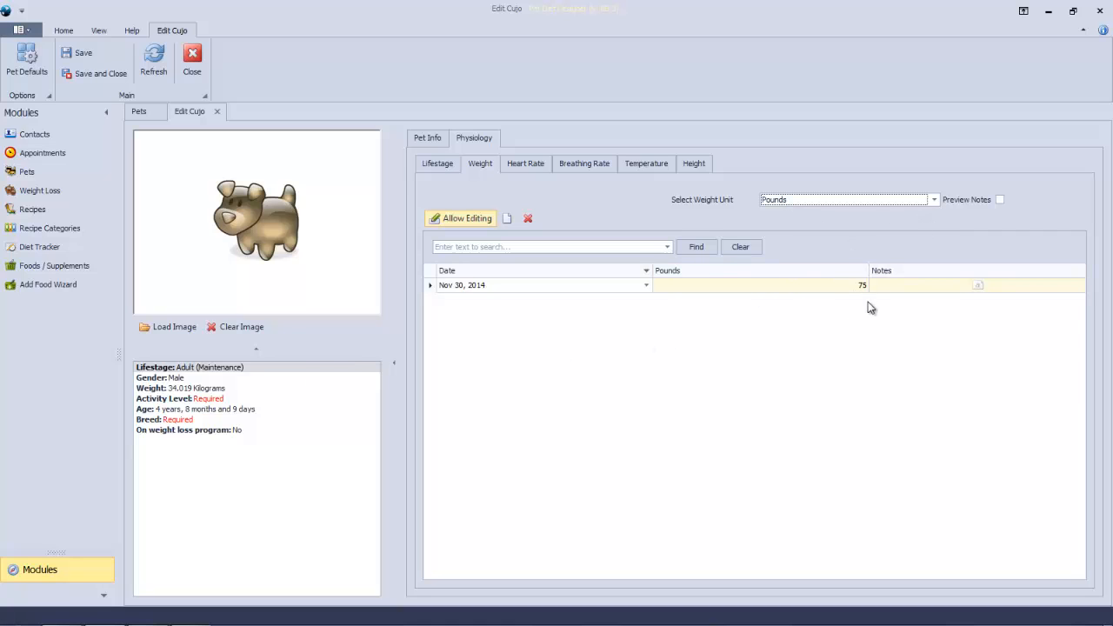
Set the weight display unit to Kilograms and return to Cujo's general pet information
{"action": "left_click", "coordinate": [934, 200]}
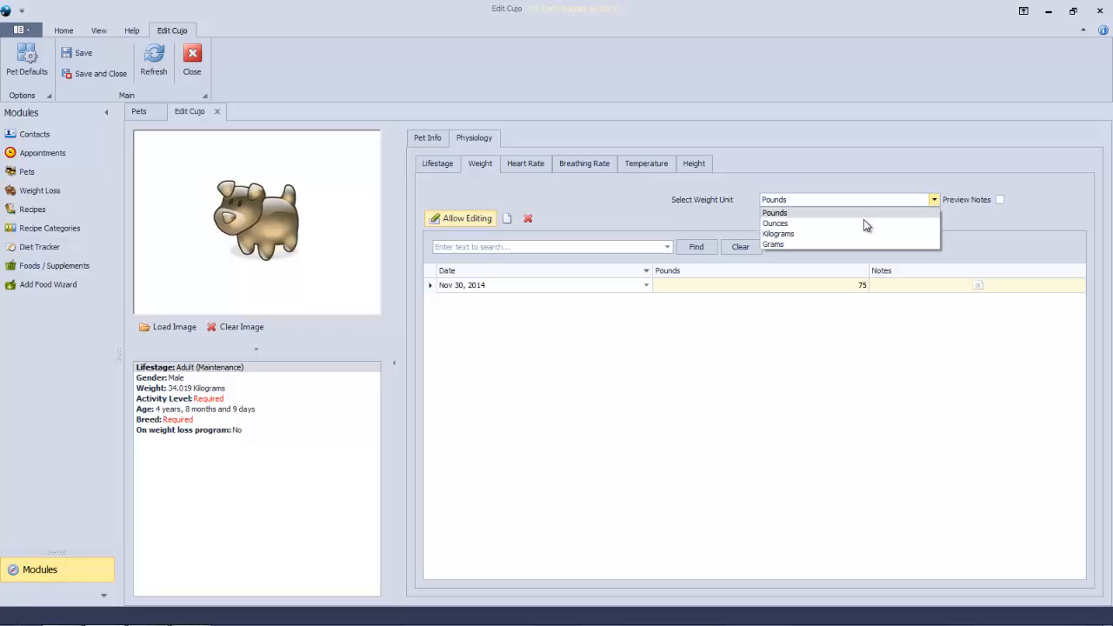
{"action": "left_click", "coordinate": [798, 233]}
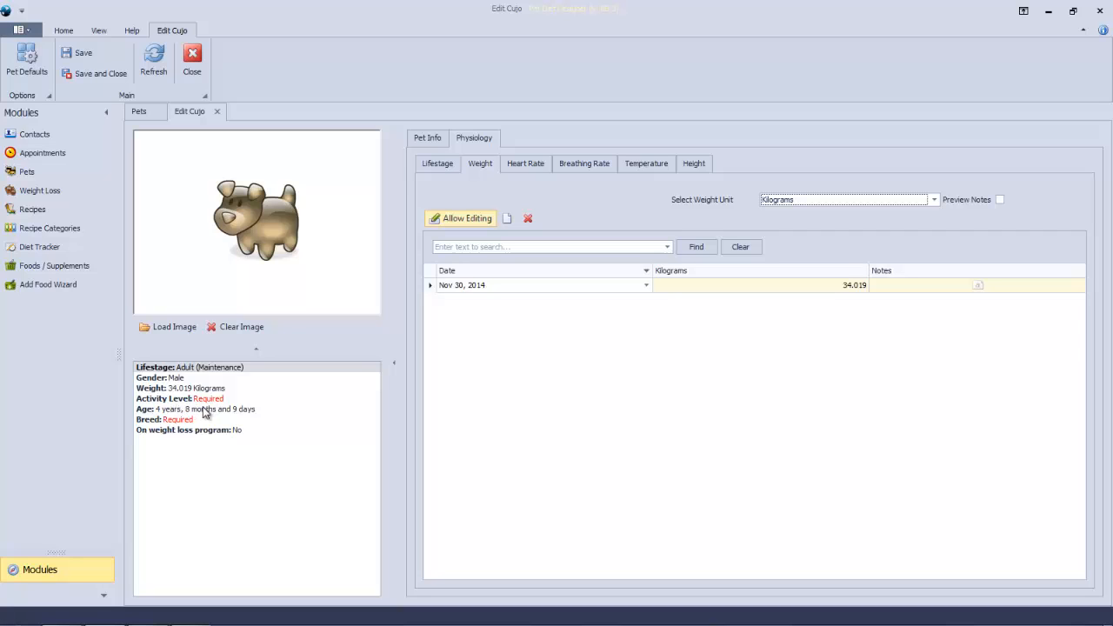
{"action": "left_click", "coordinate": [426, 139]}
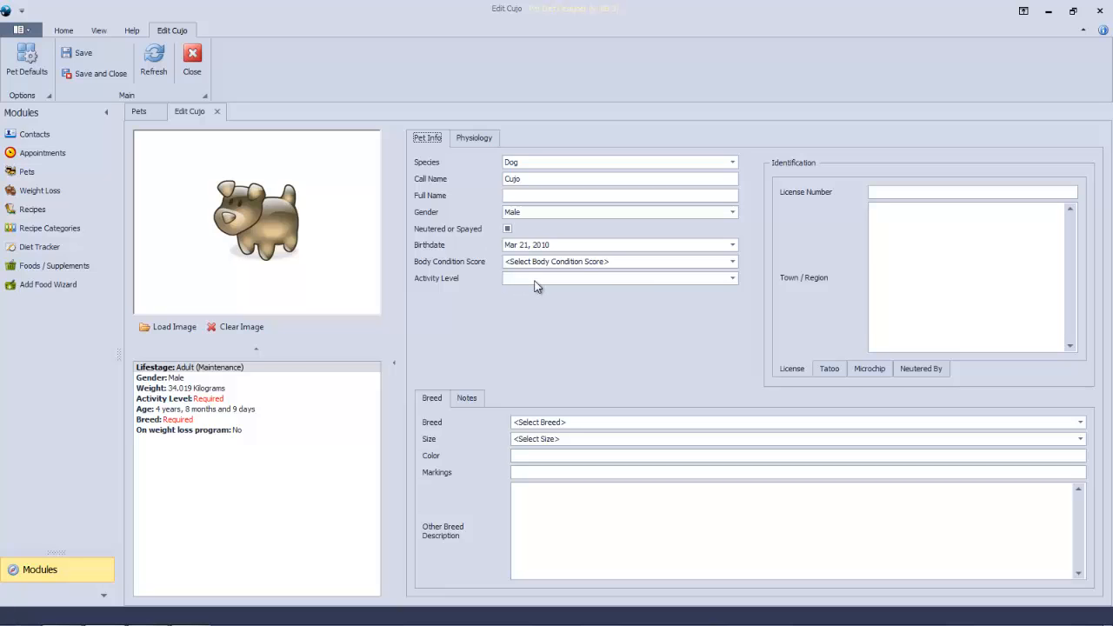
Set Cujo's activity level to Typical (Adult), <3 hr/day, mainly low intensity, and save the record
{"action": "left_click", "coordinate": [732, 278]}
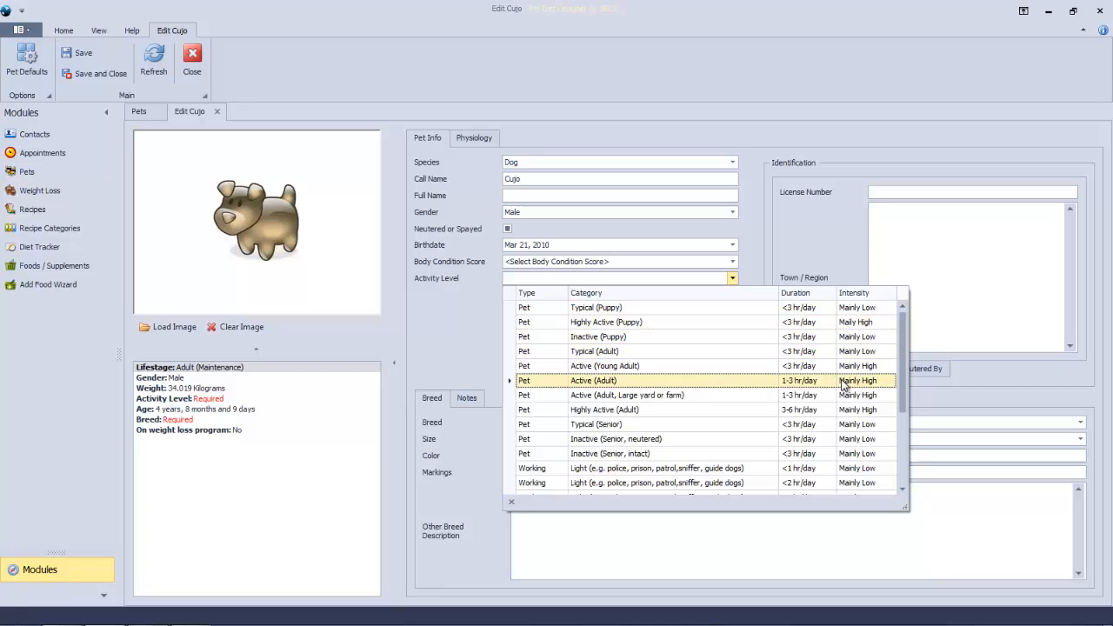
{"action": "left_click_drag", "start_coordinate": [903, 369], "coordinate": [911, 458]}
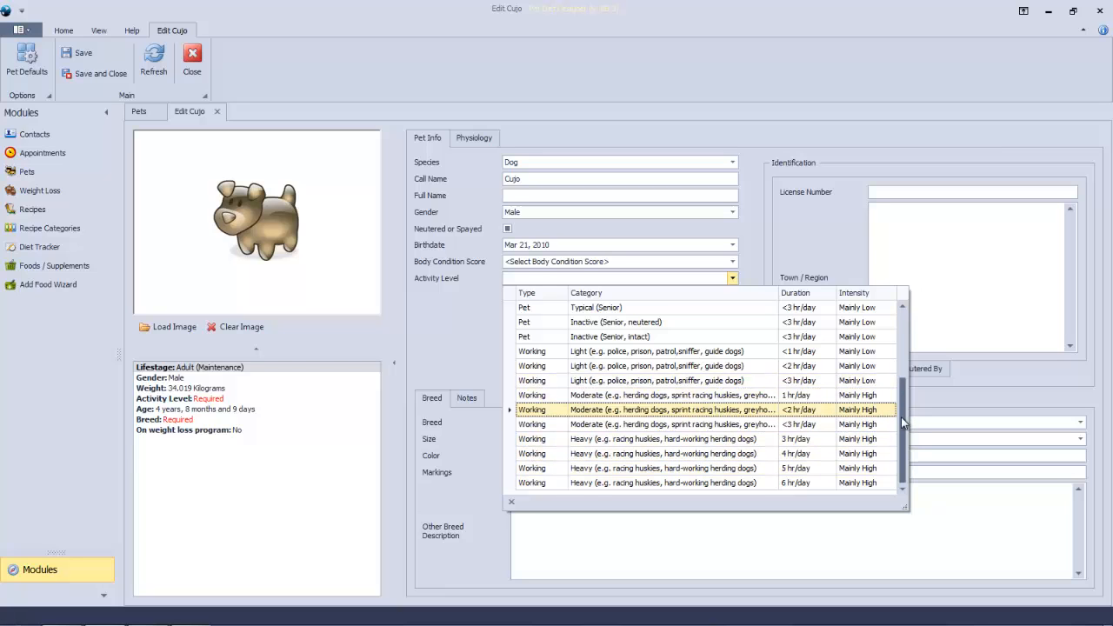
{"action": "mouse_move", "coordinate": [901, 417]}
{"action": "left_mouse_down"}
{"action": "mouse_move", "coordinate": [899, 365]}
{"action": "mouse_move", "coordinate": [902, 429]}
{"action": "left_mouse_up"}
{"action": "left_click_drag", "start_coordinate": [907, 436], "coordinate": [901, 365]}
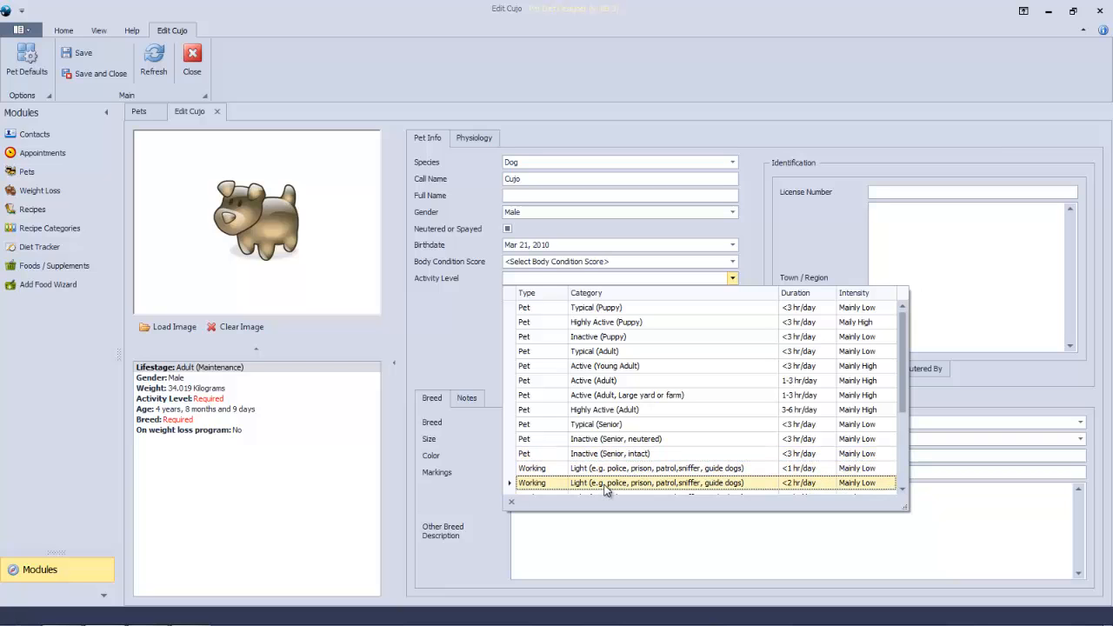
{"action": "left_click_drag", "start_coordinate": [902, 391], "coordinate": [913, 458]}
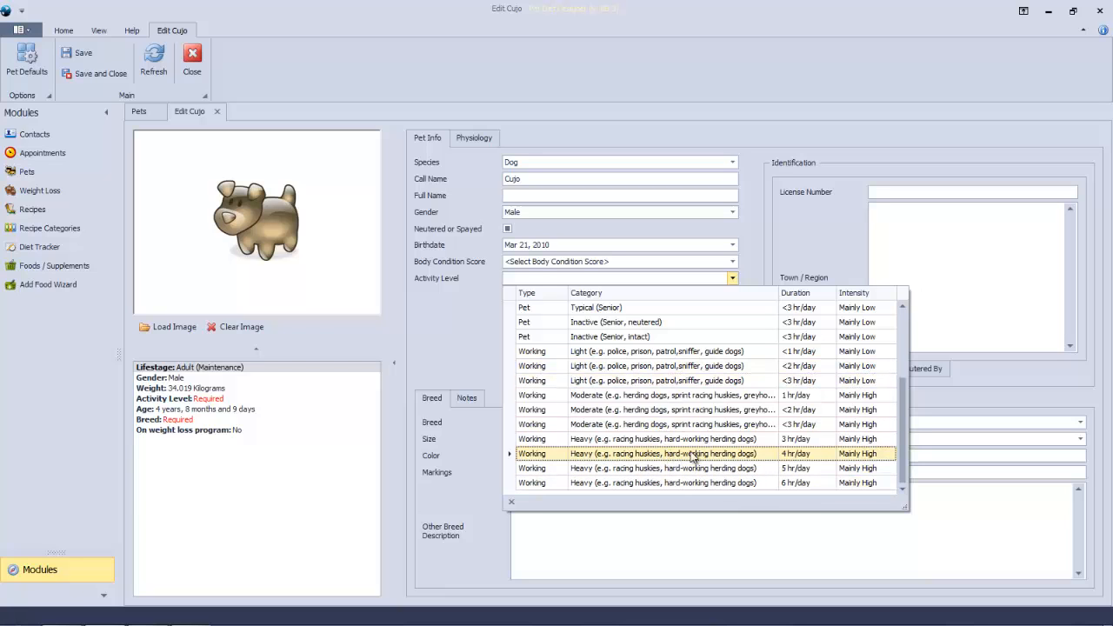
{"action": "left_click_drag", "start_coordinate": [906, 430], "coordinate": [909, 363]}
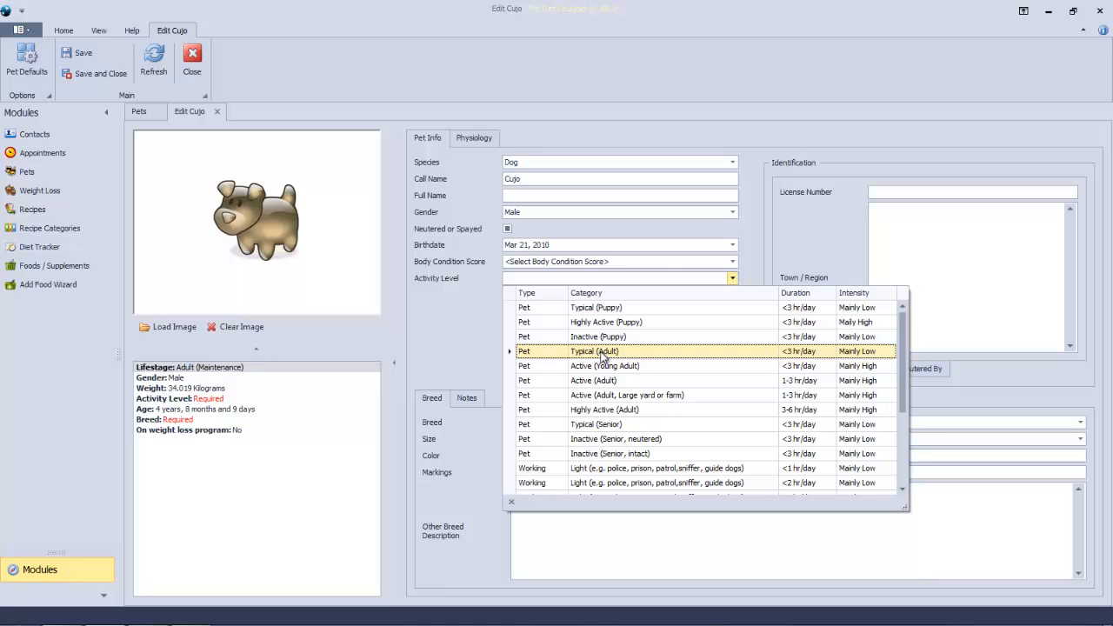
{"action": "left_click", "coordinate": [602, 353]}
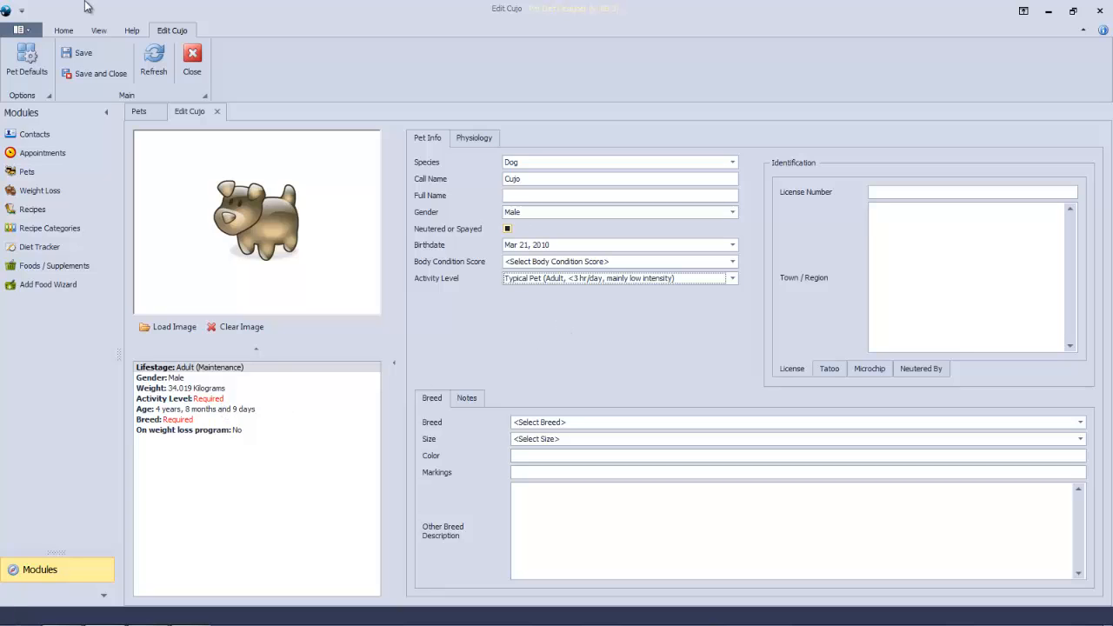
{"action": "left_click", "coordinate": [83, 55]}
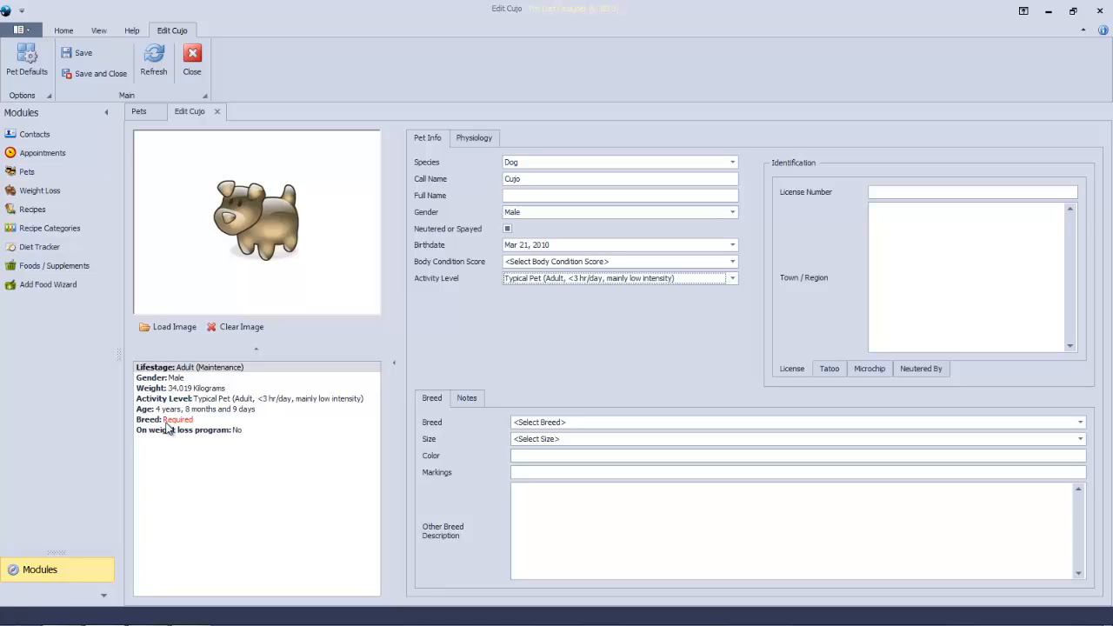
Set Cujo's breed to Airedale Terrier and the size to Large, and save the record
{"action": "left_click", "coordinate": [1080, 423]}
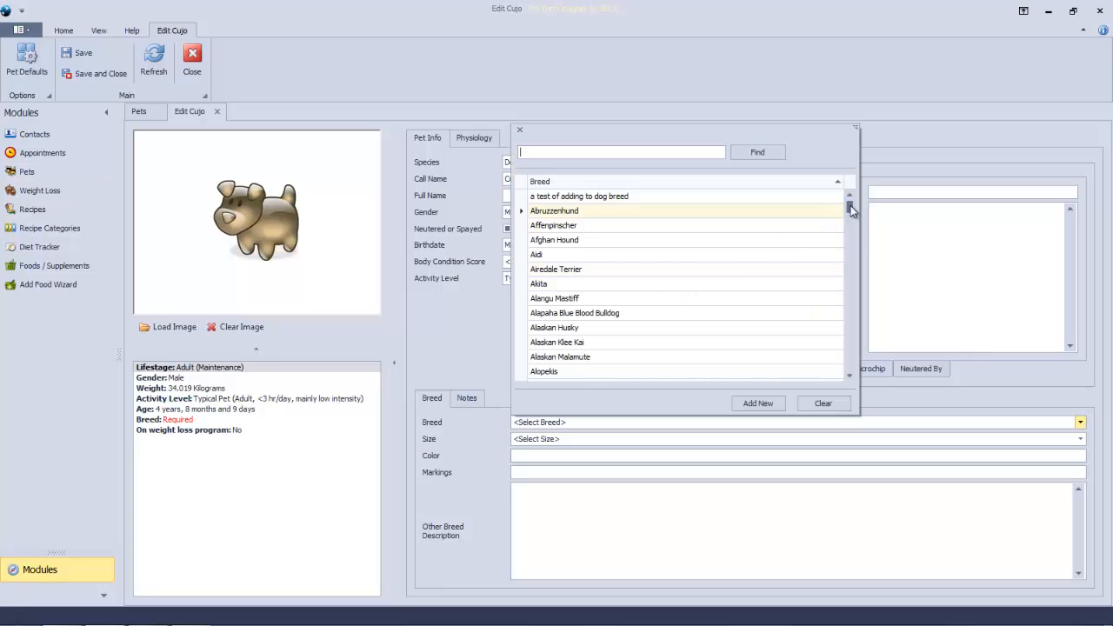
{"action": "left_click", "coordinate": [548, 271]}
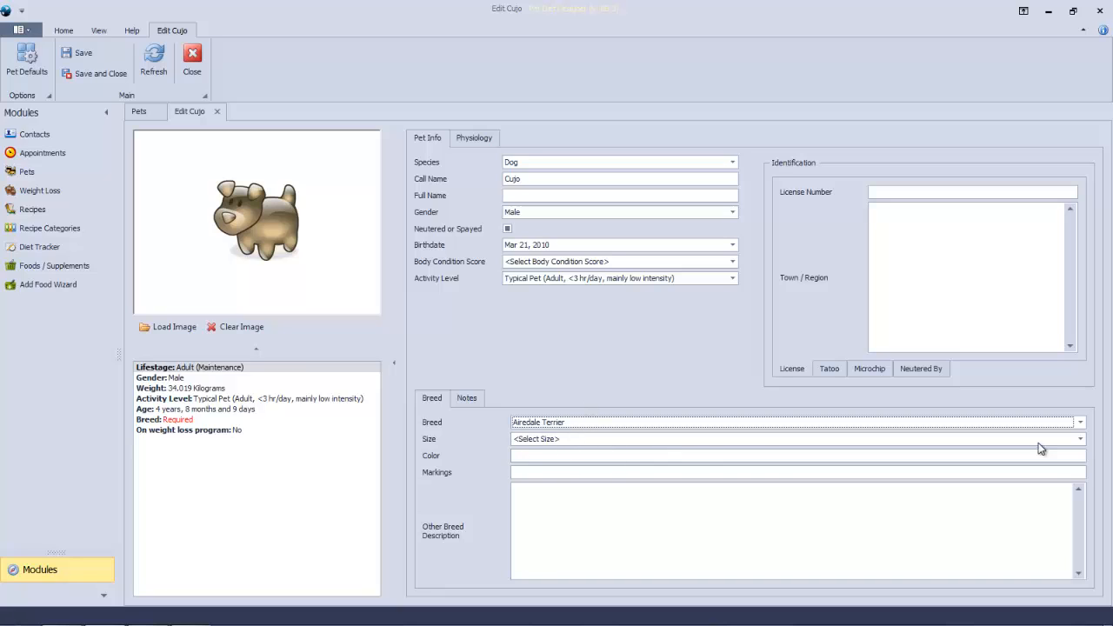
{"action": "left_click", "coordinate": [1078, 439]}
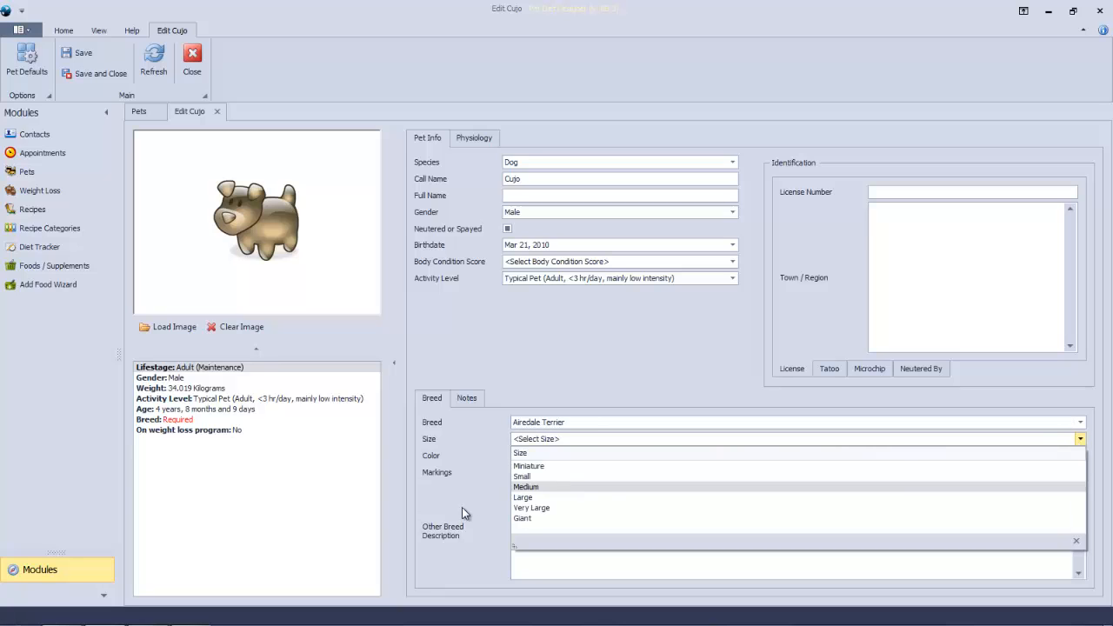
{"action": "left_click", "coordinate": [525, 498]}
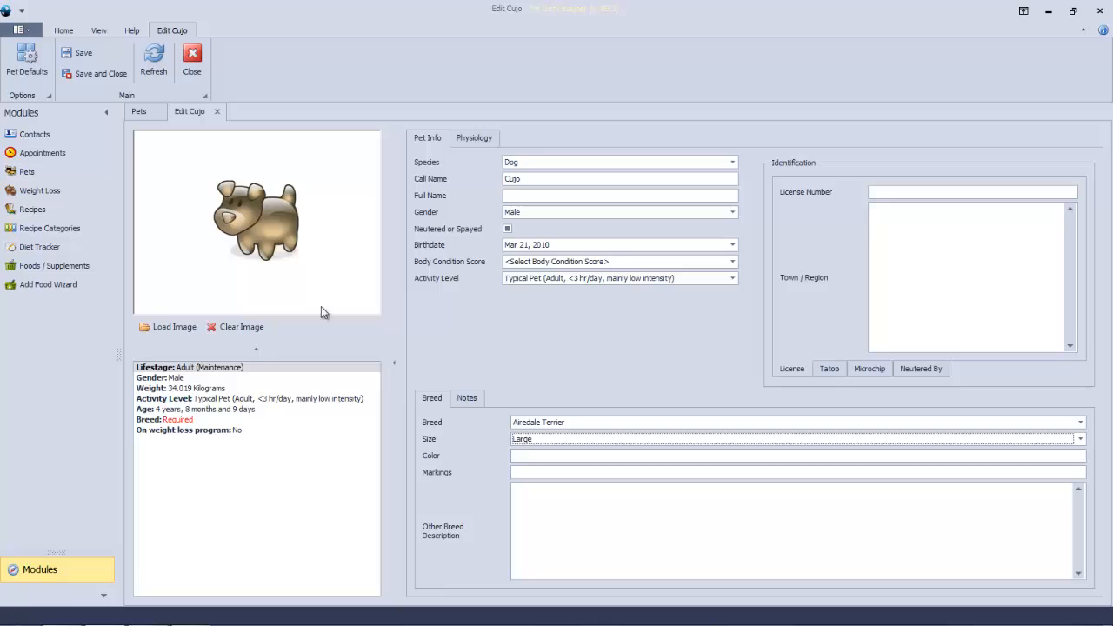
{"action": "left_click", "coordinate": [81, 55]}
Check which pets can be chosen for a new recipe, then cancel it and close the recipe list
{"action": "left_click", "coordinate": [29, 212]}
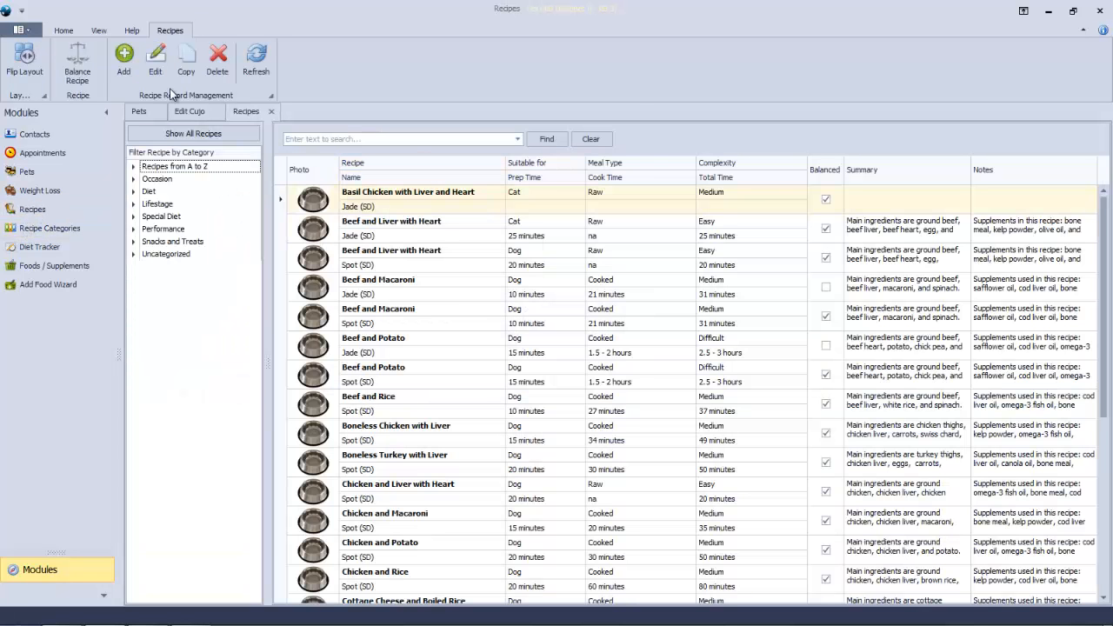
{"action": "left_click", "coordinate": [126, 58]}
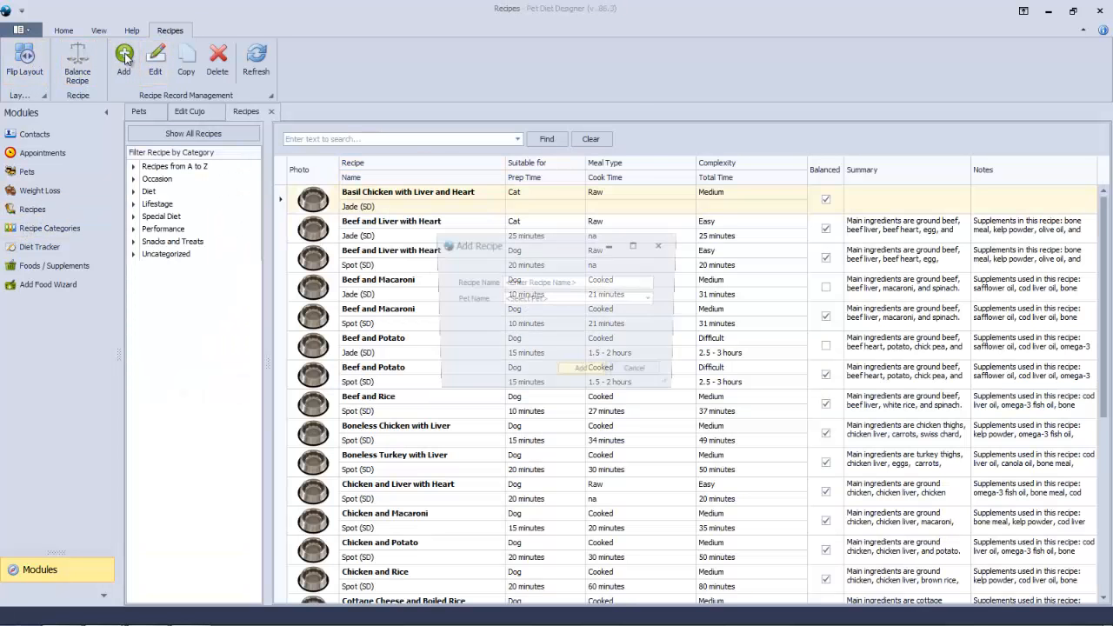
{"action": "left_click", "coordinate": [652, 299]}
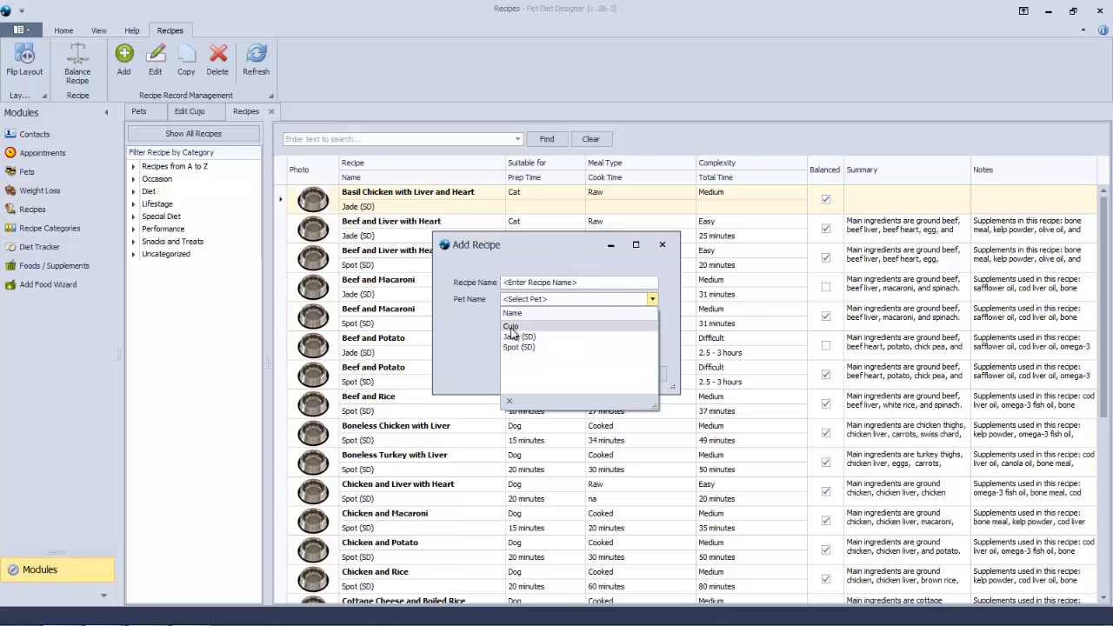
{"action": "left_click", "coordinate": [470, 335]}
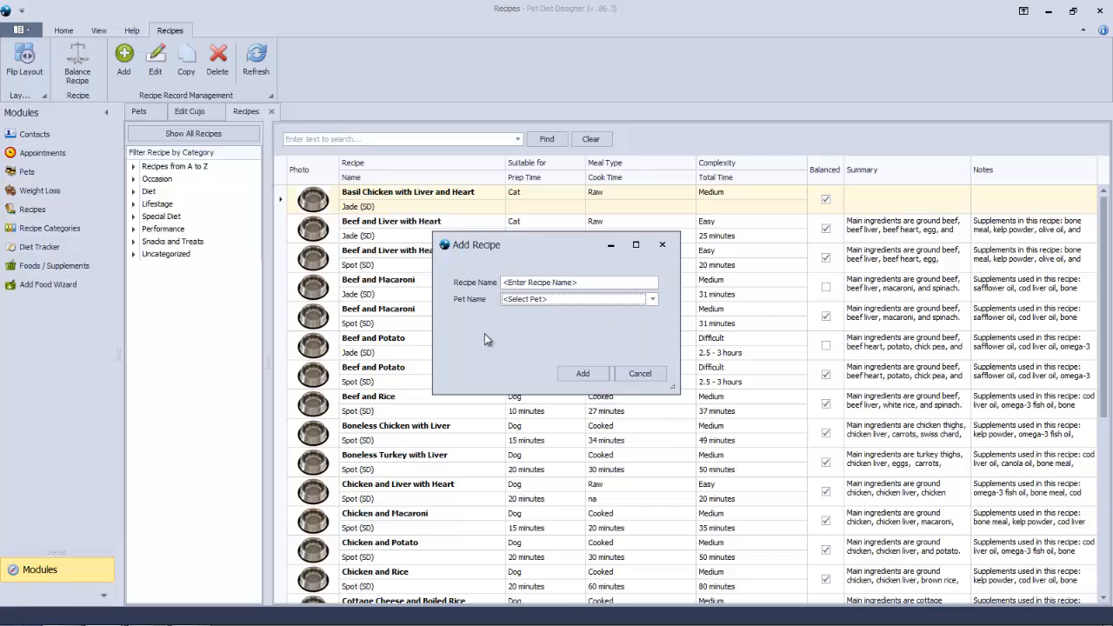
{"action": "left_click", "coordinate": [640, 374]}
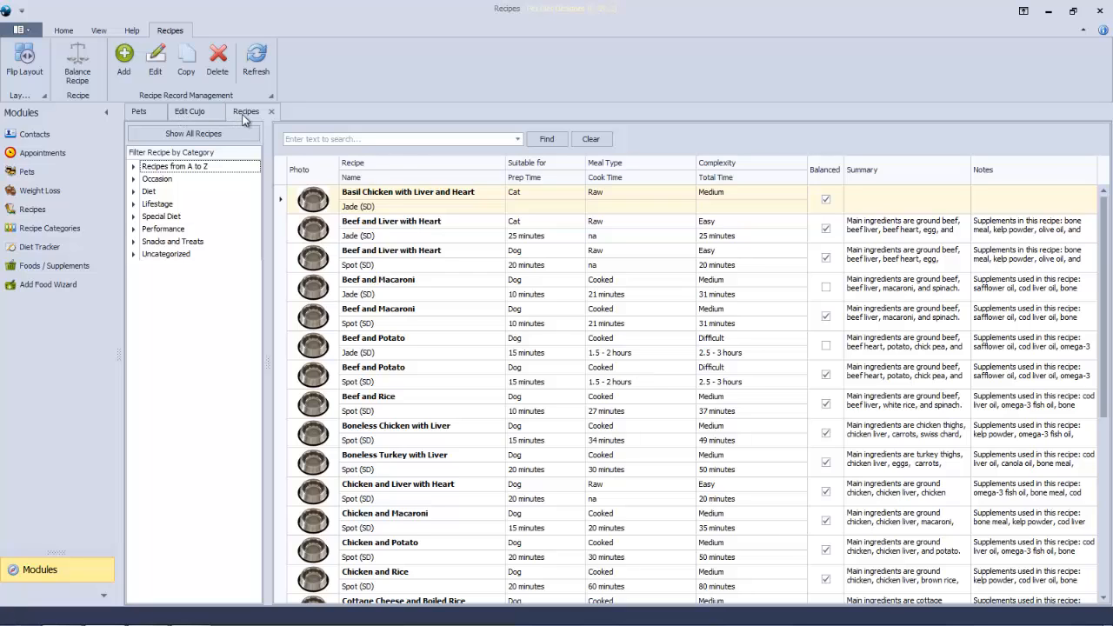
{"action": "left_click", "coordinate": [271, 111]}
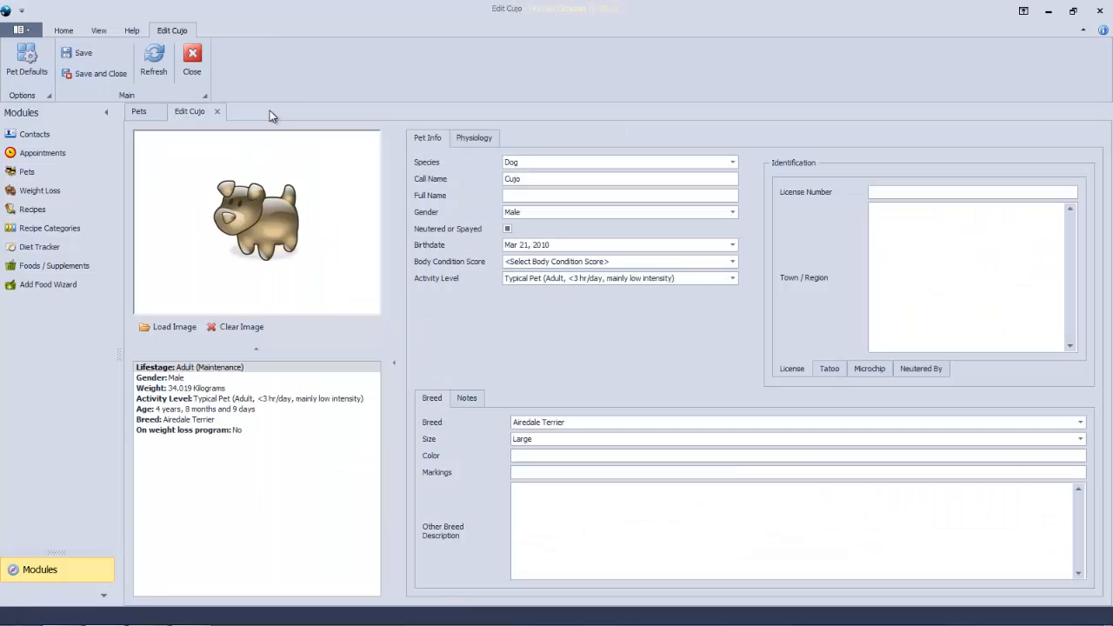